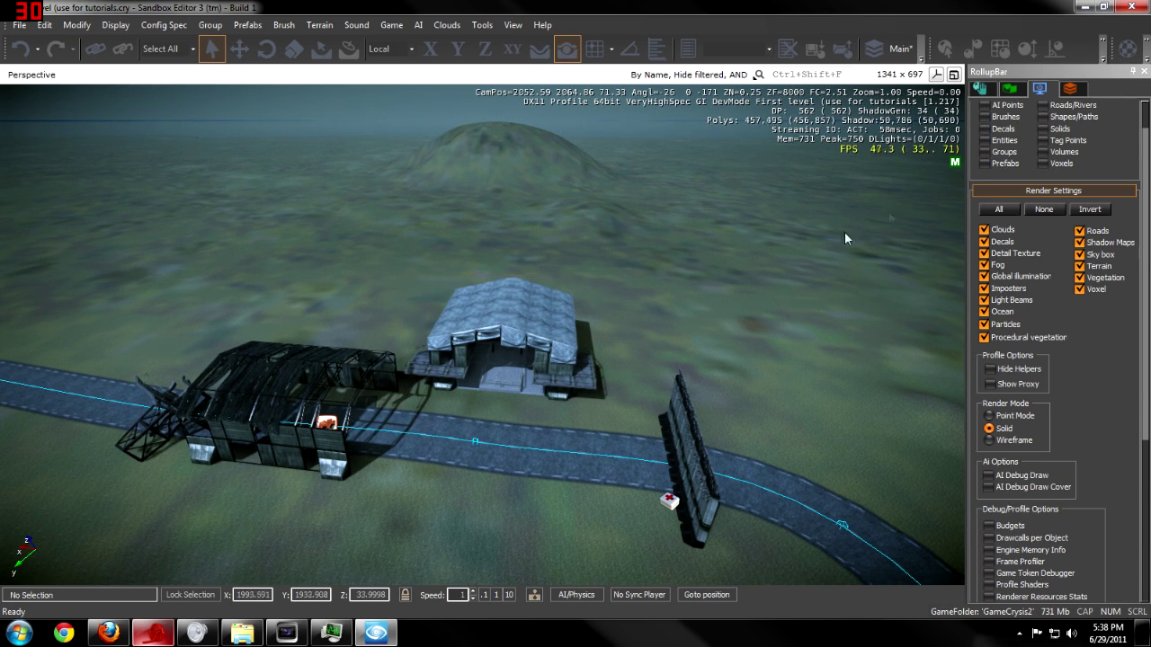
# Inspect the dark interior of the tent-roofed base building beside the road, and bring up the object creation categories.
pyautogui.click(984, 91)
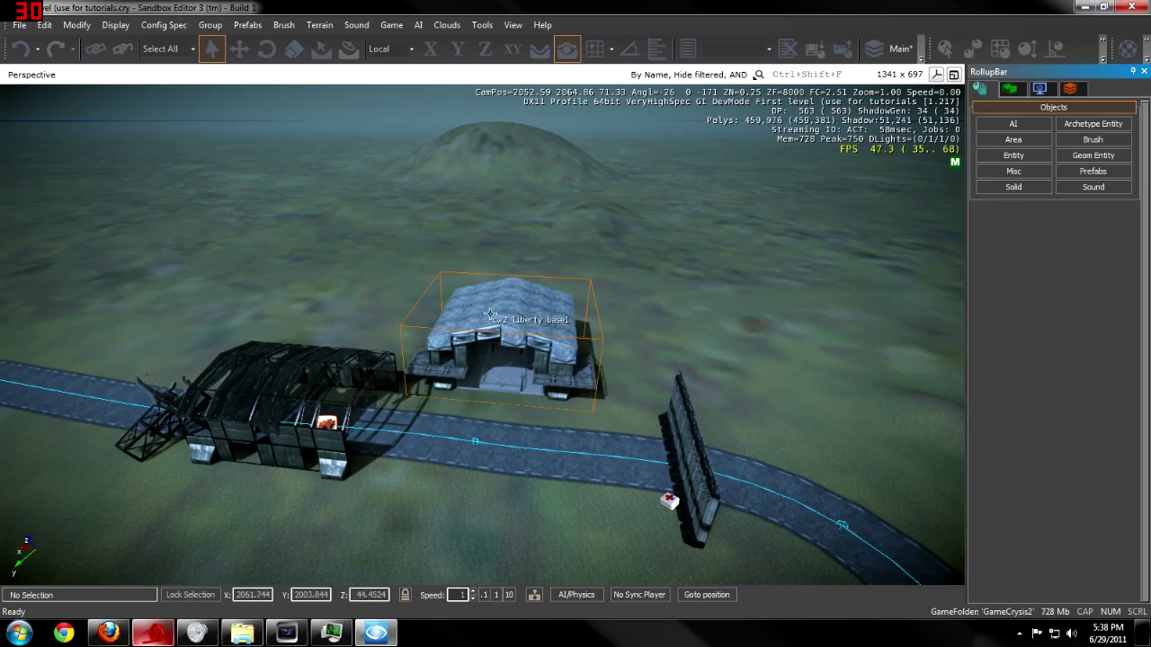
pyautogui.press('w')
pyautogui.moveTo(546, 342)
pyautogui.mouseDown(button='right')
pyautogui.moveTo(518, 326)
pyautogui.moveTo(546, 343)
pyautogui.mouseUp(button='right')
pyautogui.press('s')
pyautogui.press('w')
pyautogui.press('s')
pyautogui.press('s')
pyautogui.press('w')
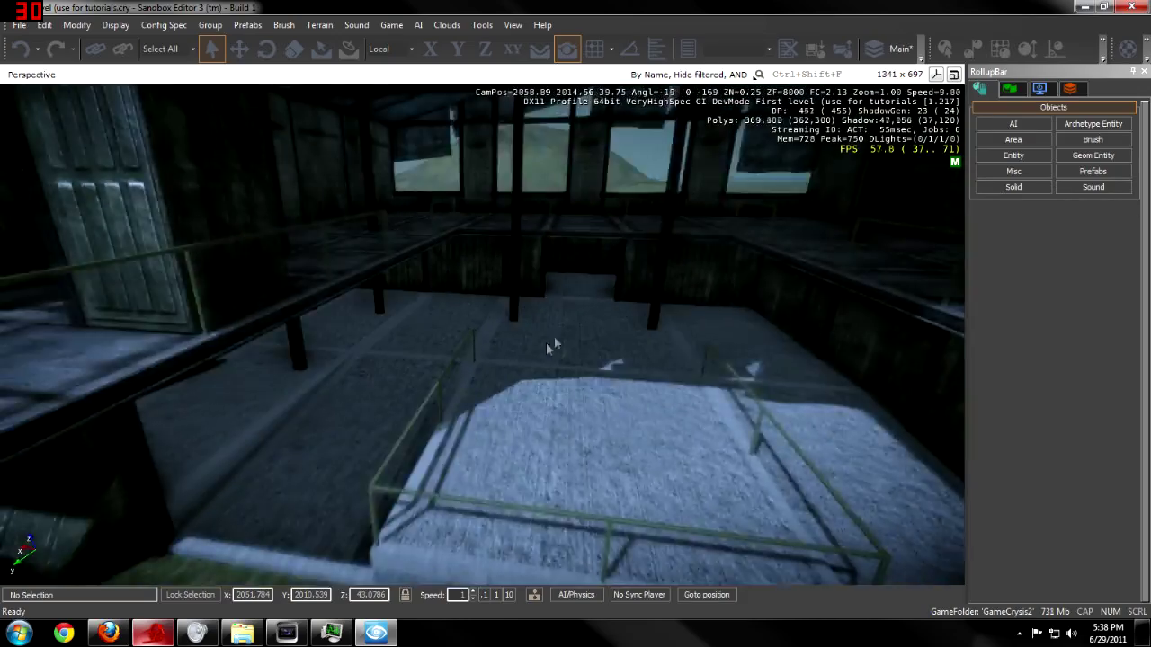
pyautogui.scroll(-10, 546, 342)
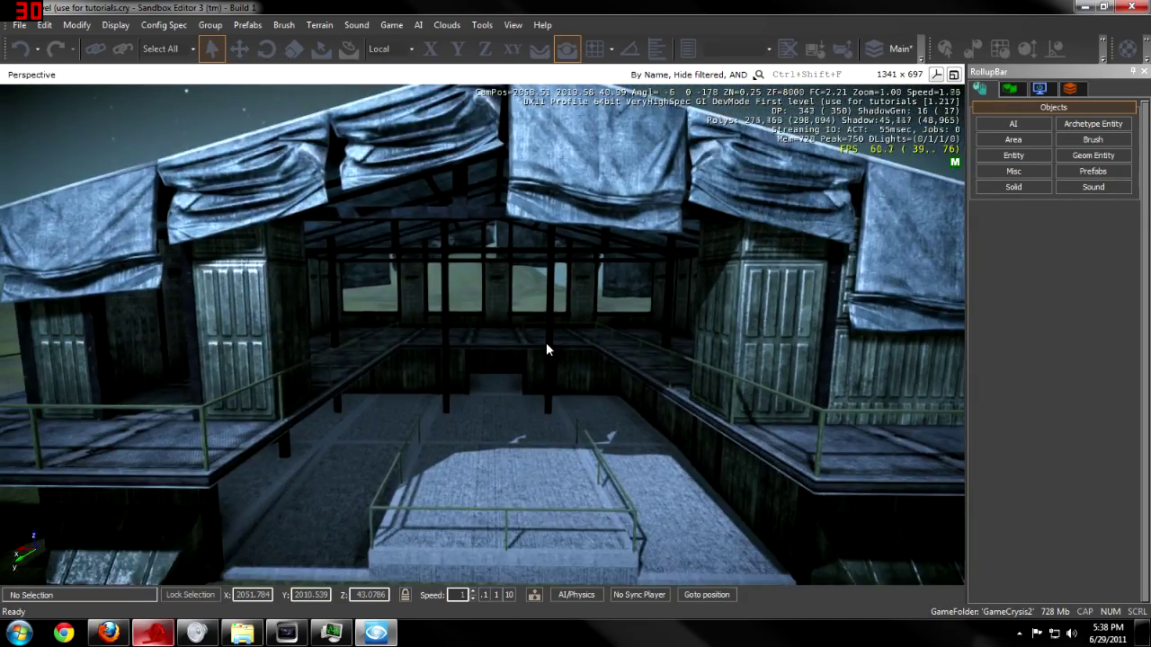
pyautogui.scroll(8, 545, 342)
pyautogui.scroll(-8, 546, 343)
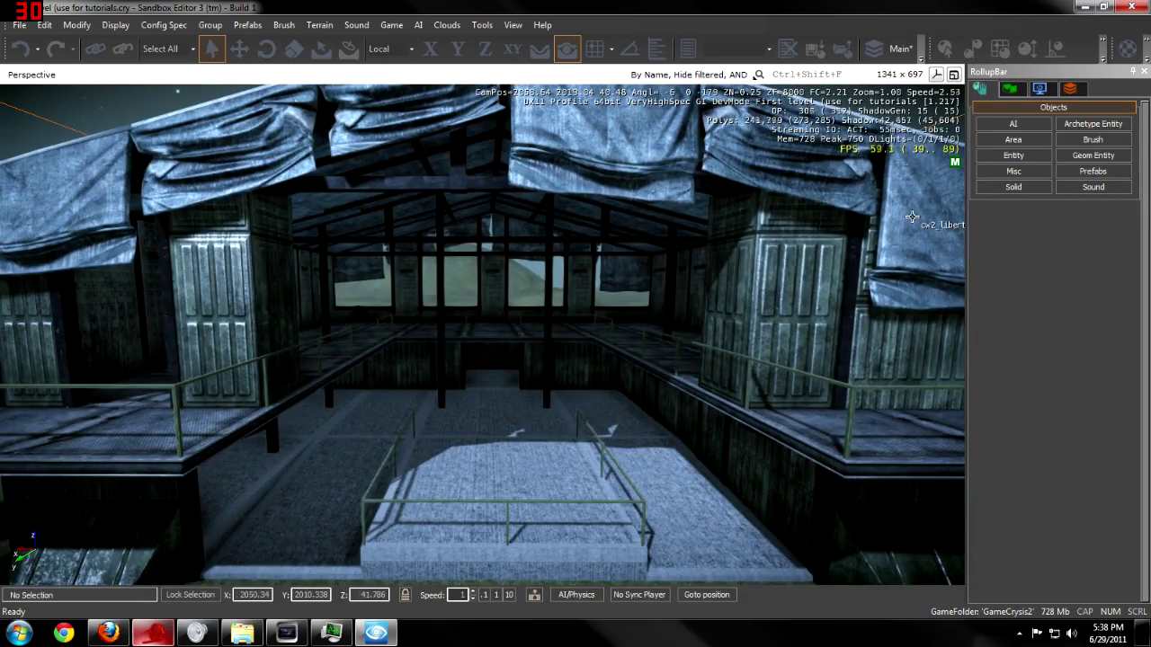
# Place a Light entity at the truss on top of one front interior post, and clone it along X onto the other post.
pyautogui.click(997, 158)
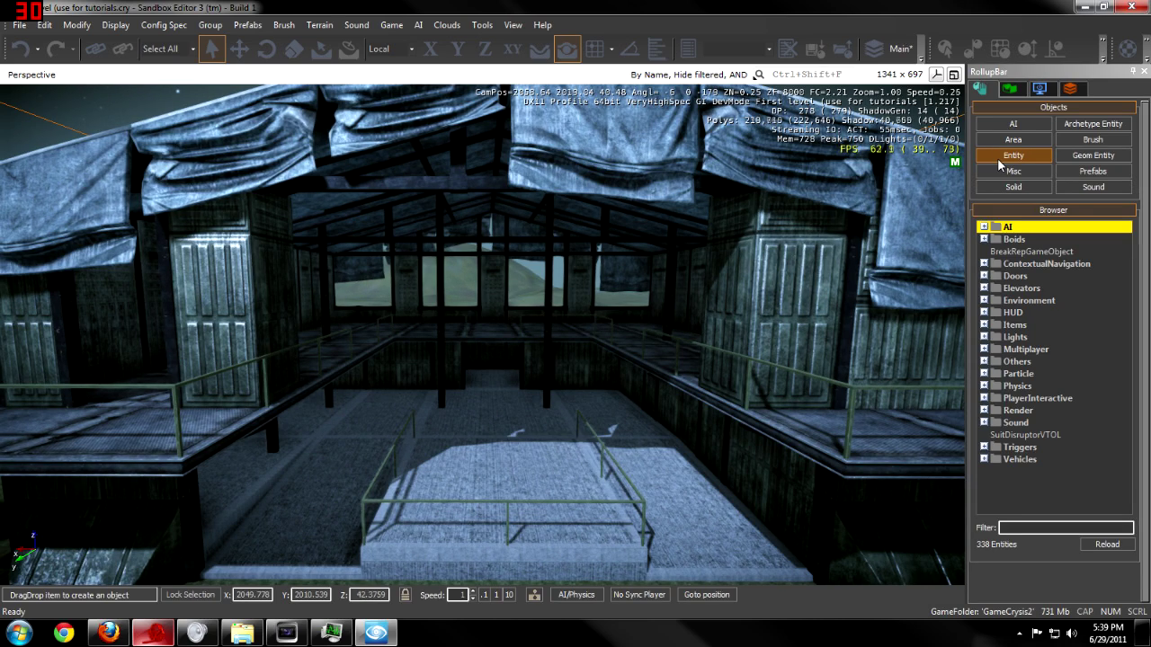
pyautogui.click(986, 338)
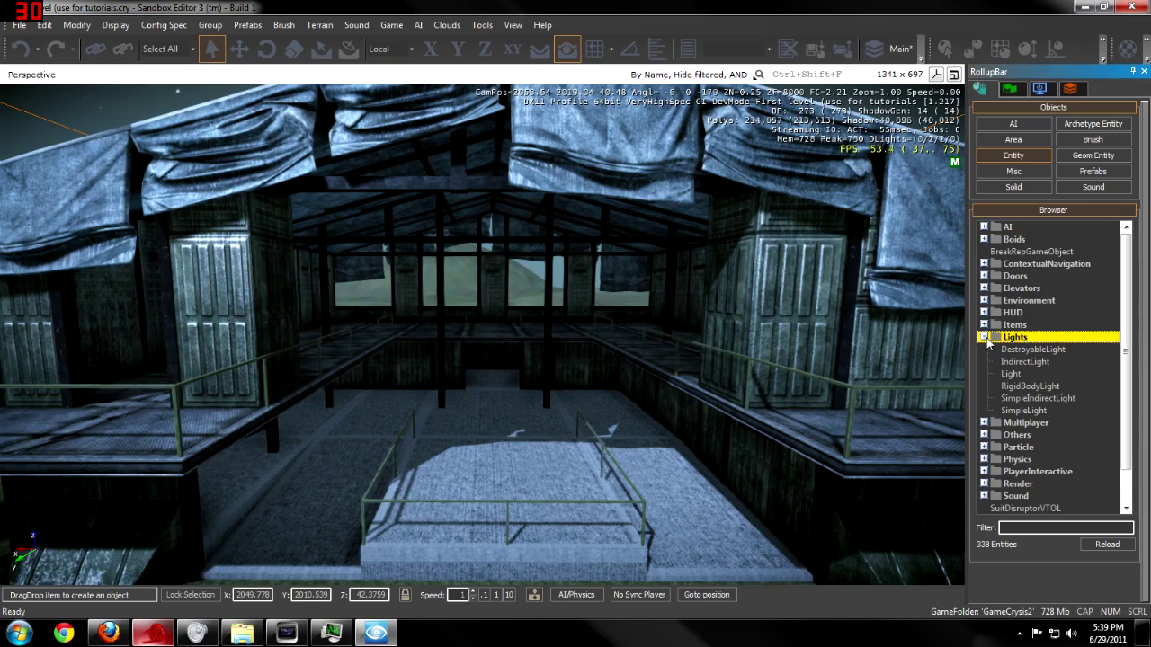
pyautogui.moveTo(1014, 376); pyautogui.dragTo(489, 430)
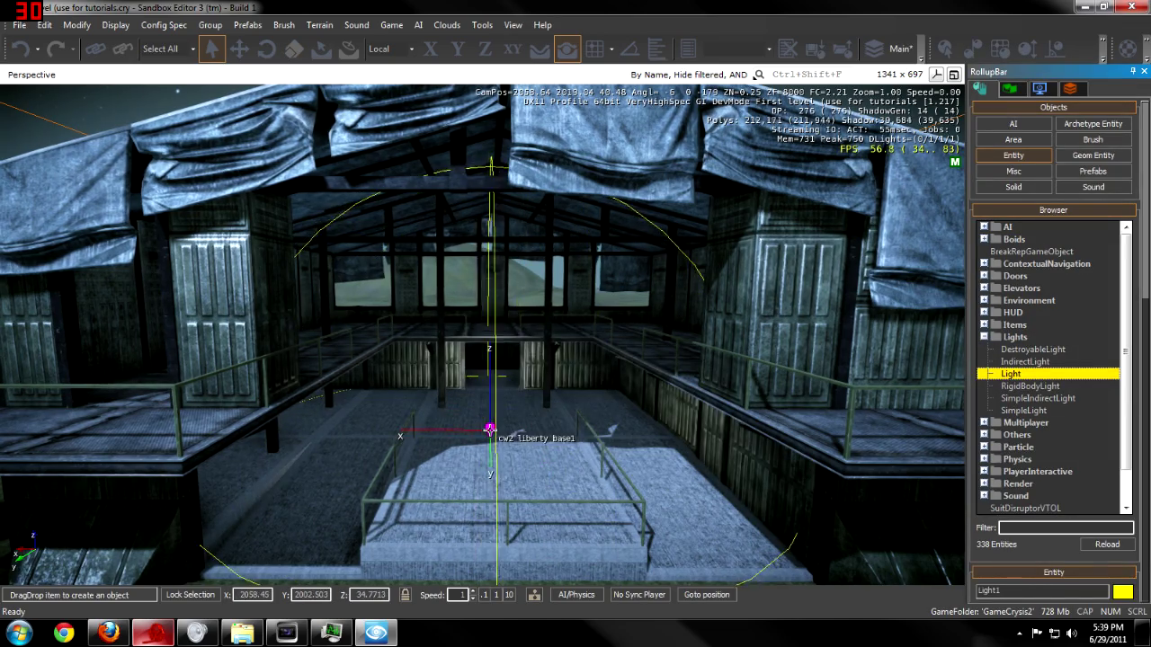
pyautogui.press('w')
pyautogui.moveTo(490, 430); pyautogui.dragTo(402, 271, button='right')
pyautogui.press('w')
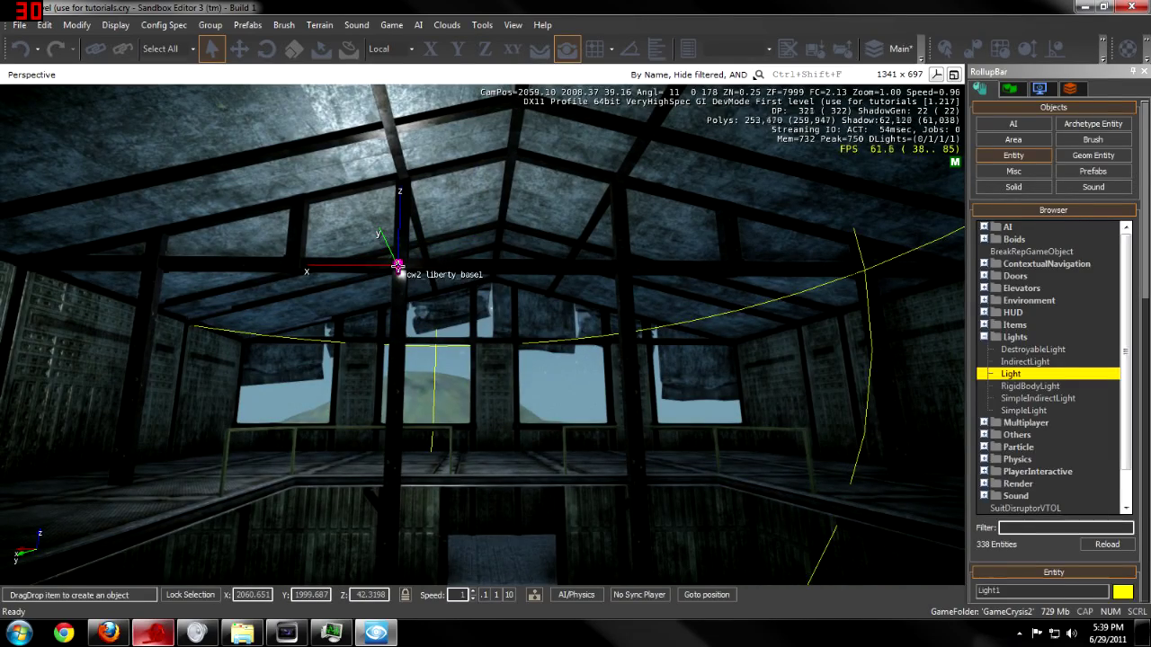
pyautogui.click(399, 268)
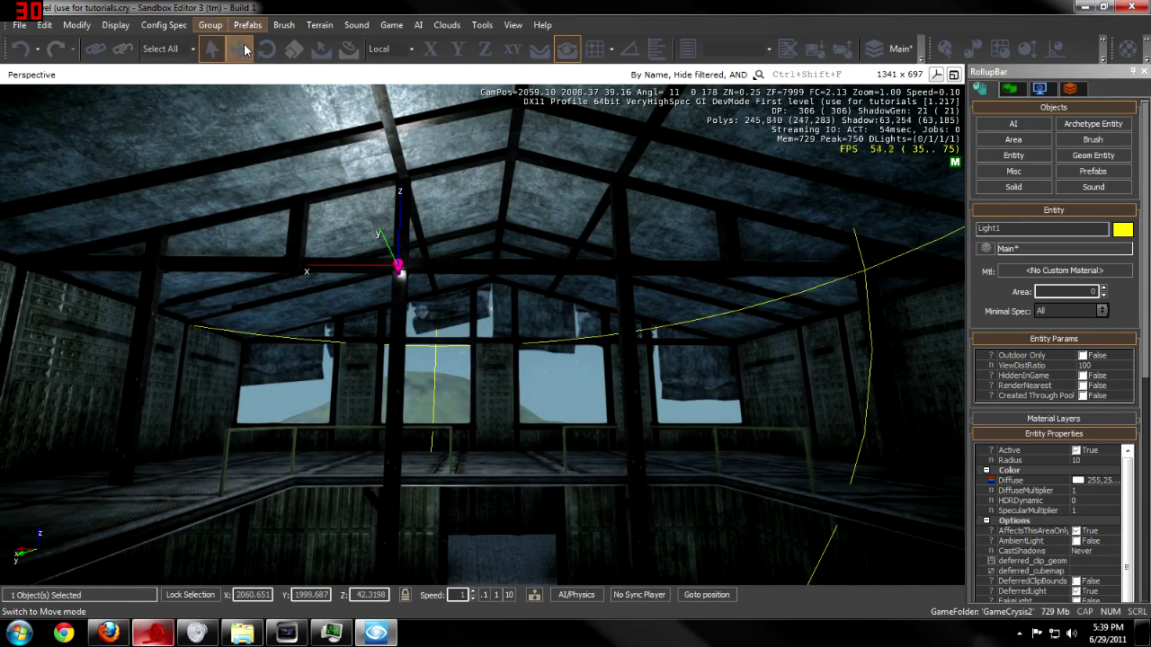
pyautogui.hotkey('ctrl', 'c')
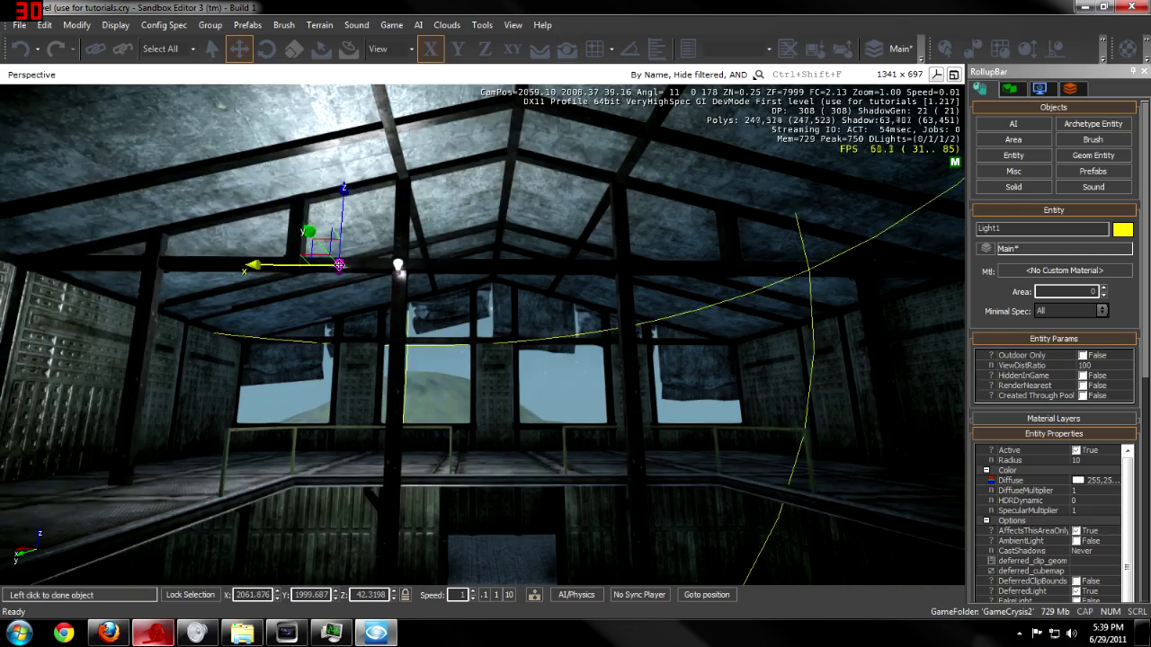
pyautogui.click(624, 269)
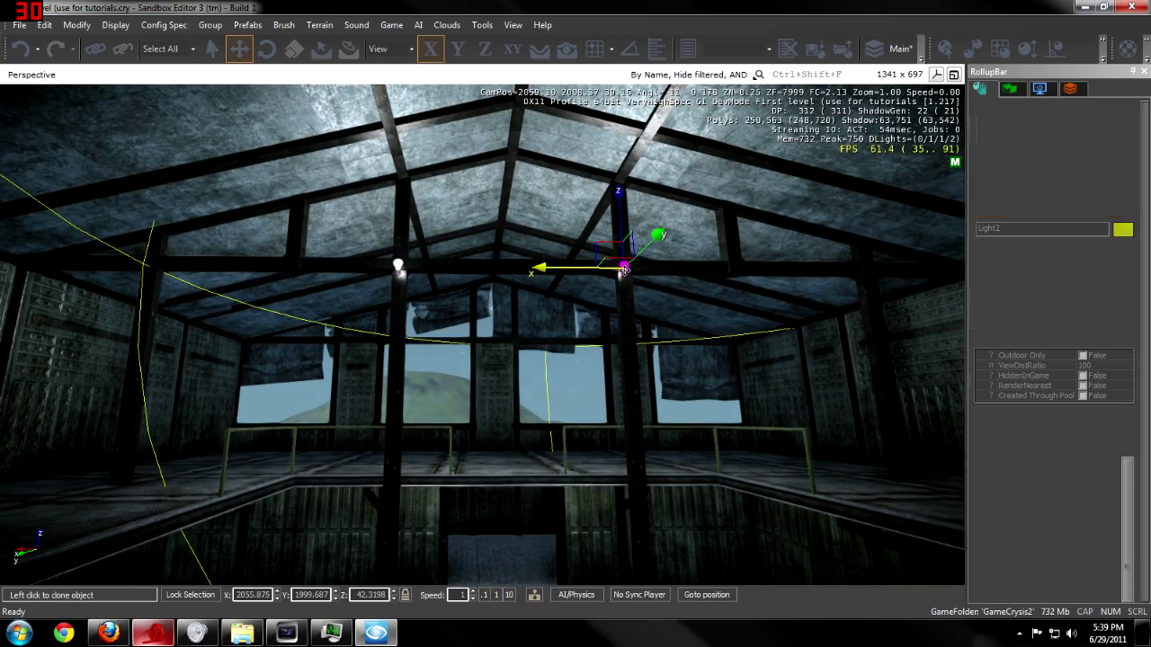
# Select both post lights together and set their radius to 14.2.
pyautogui.press('s')
pyautogui.moveTo(753, 392); pyautogui.dragTo(746, 389, button='right')
pyautogui.press('w')
pyautogui.moveTo(684, 353); pyautogui.dragTo(654, 384, button='right')
pyautogui.press('s')
pyautogui.press('w')
pyautogui.keyDown('ctrl'); pyautogui.click(419, 215); pyautogui.keyUp('ctrl')
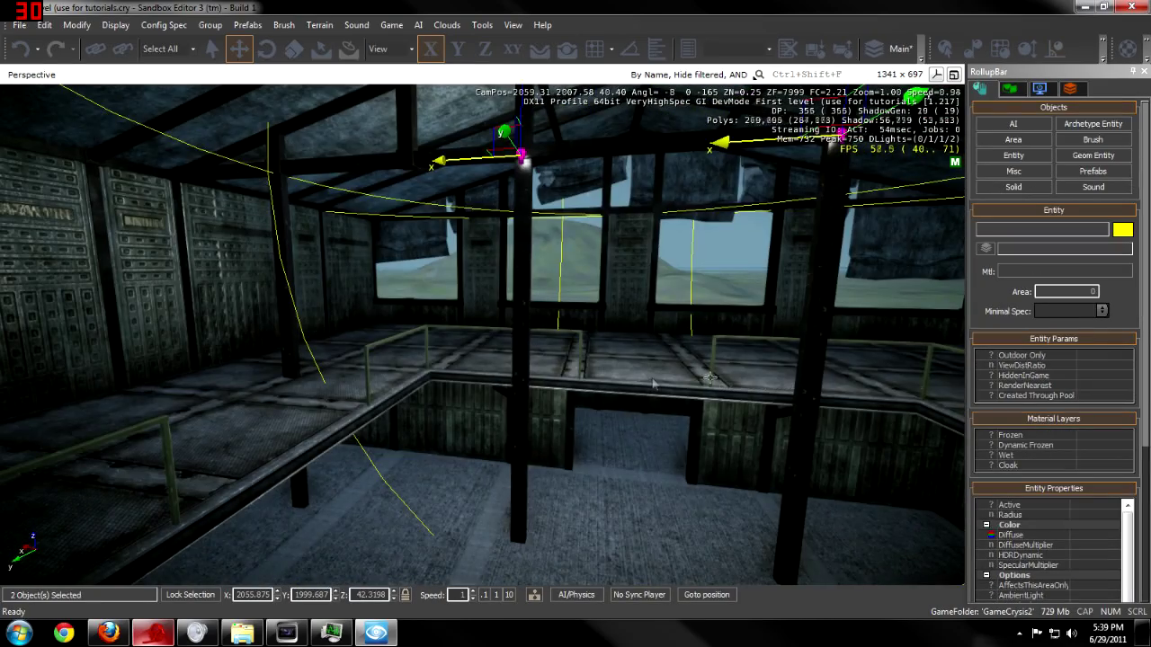
pyautogui.click(1101, 516)
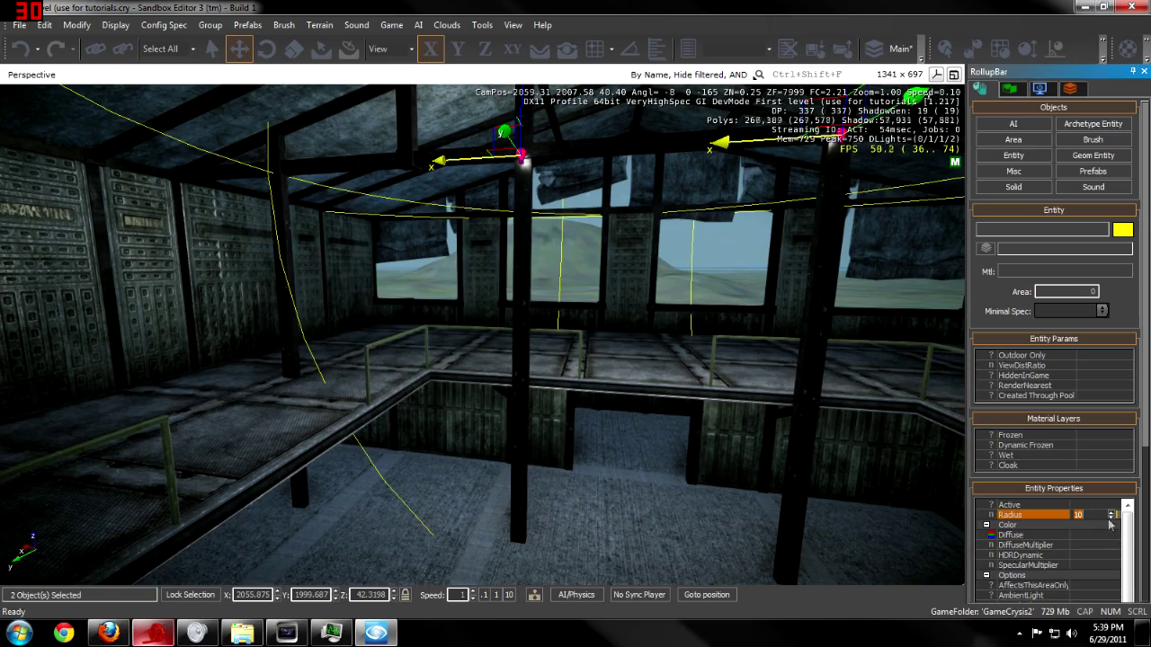
pyautogui.moveTo(1111, 516); pyautogui.dragTo(1126, 390)
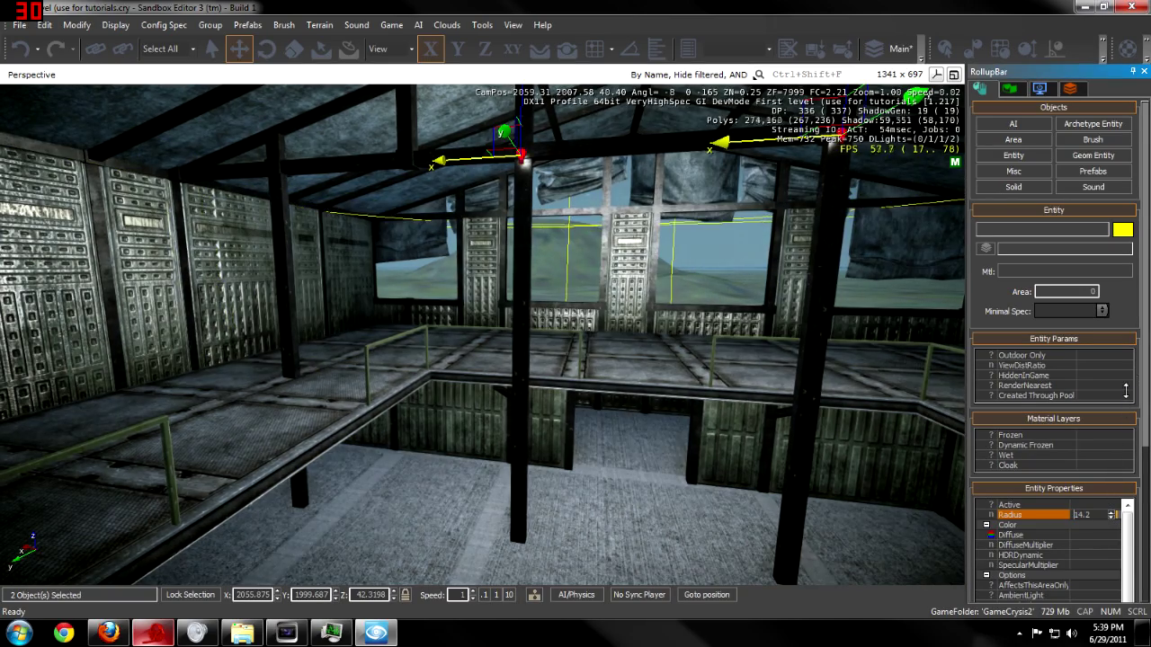
# Set CastShadows to Ultra Spec for both selected lights.
pyautogui.press('s')
pyautogui.moveTo(614, 310); pyautogui.dragTo(603, 310, button='right')
pyautogui.press('w')
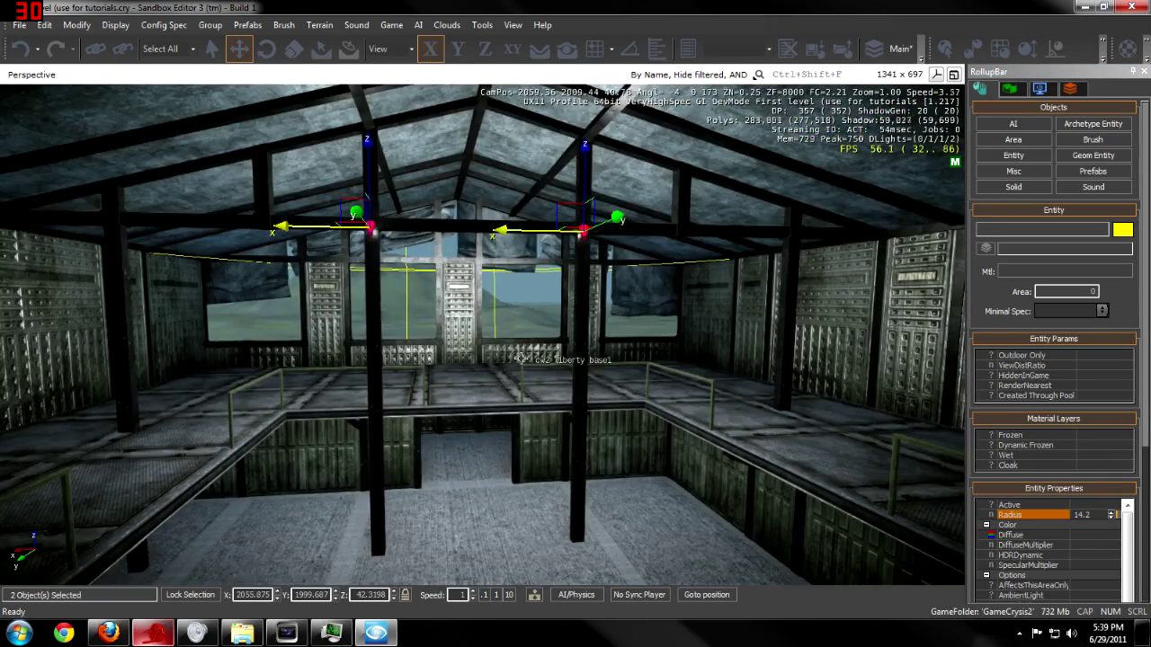
pyautogui.moveTo(529, 351); pyautogui.dragTo(465, 393, button='right')
pyautogui.press('w')
pyautogui.press('s')
pyautogui.moveTo(989, 333); pyautogui.dragTo(990, 210)
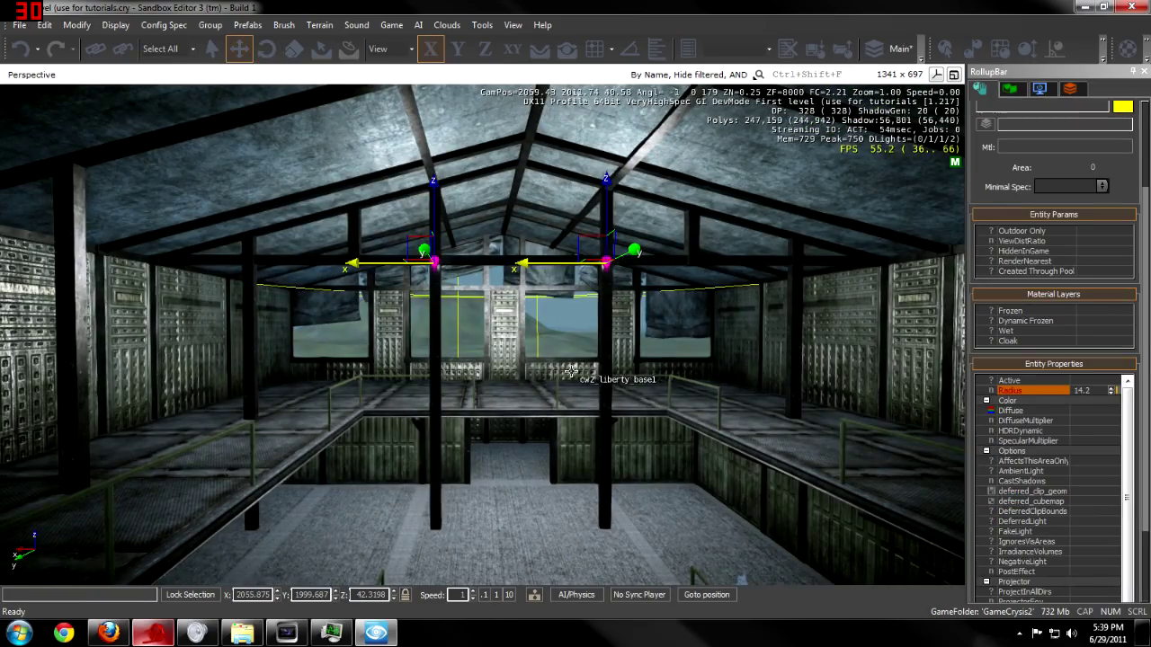
pyautogui.click(1084, 482)
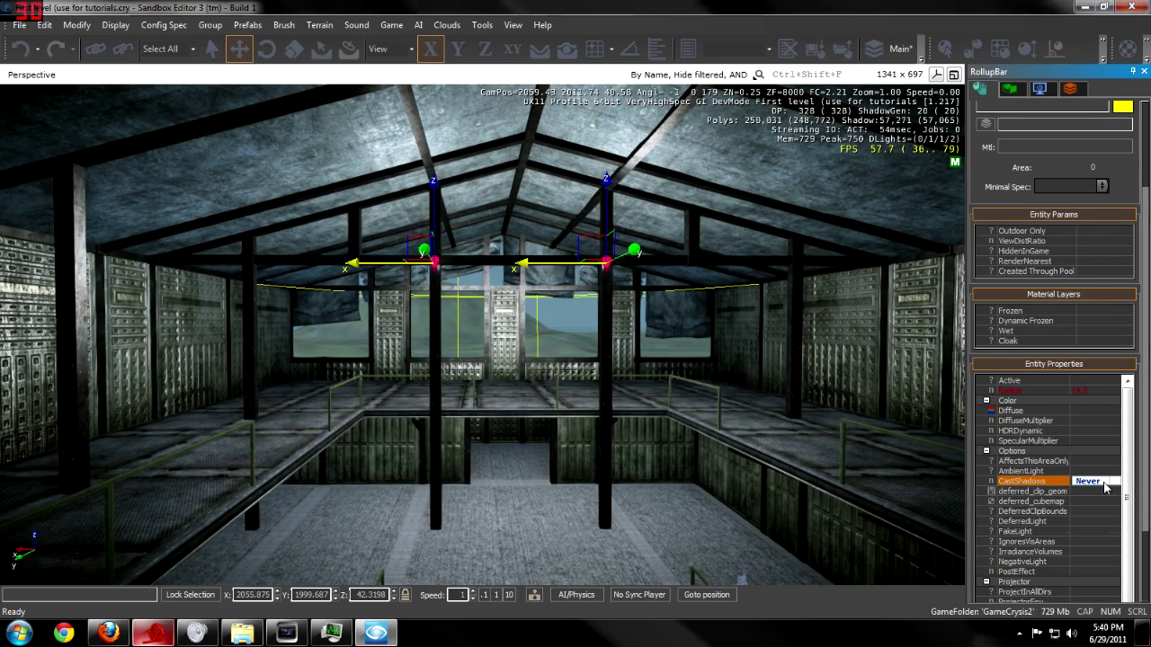
pyautogui.click(1106, 484)
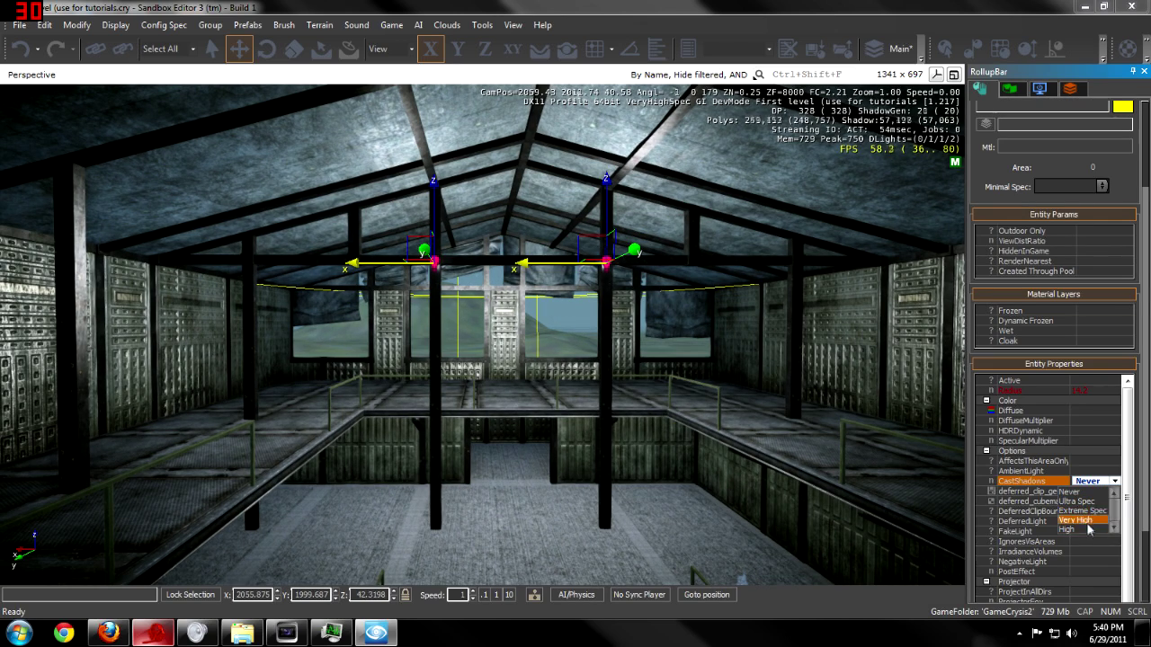
pyautogui.click(1086, 501)
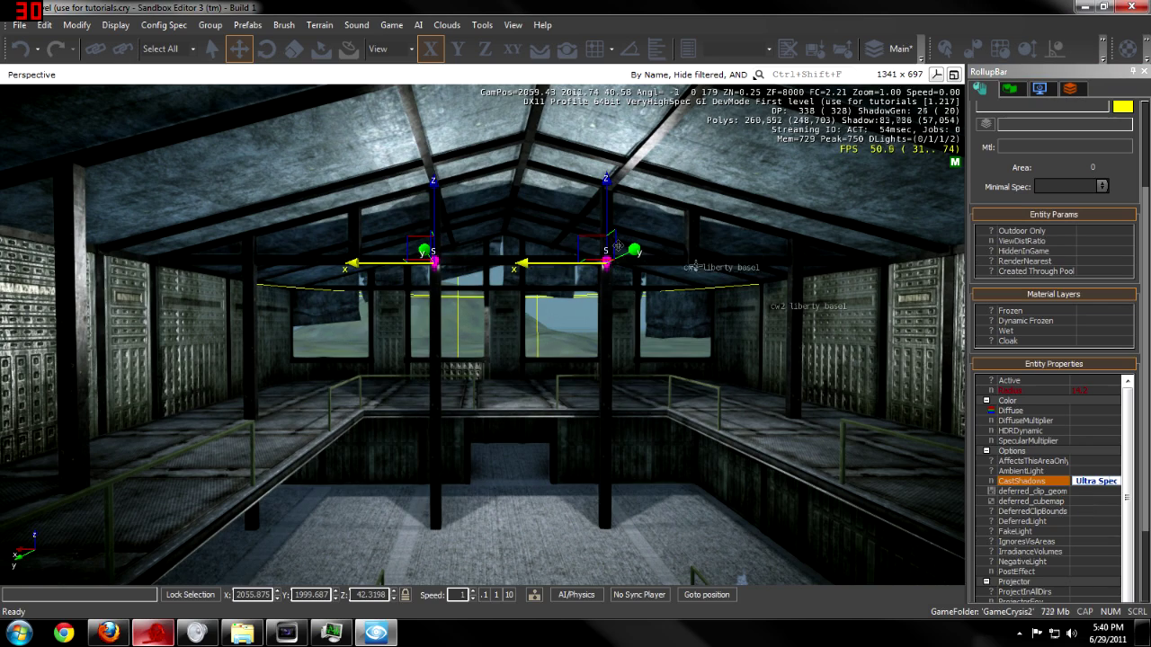
# Try the Extreme Spec and High CastShadows options on both lights, and return the option to Ultra Spec.
pyautogui.click(1112, 491)
pyautogui.click(1108, 484)
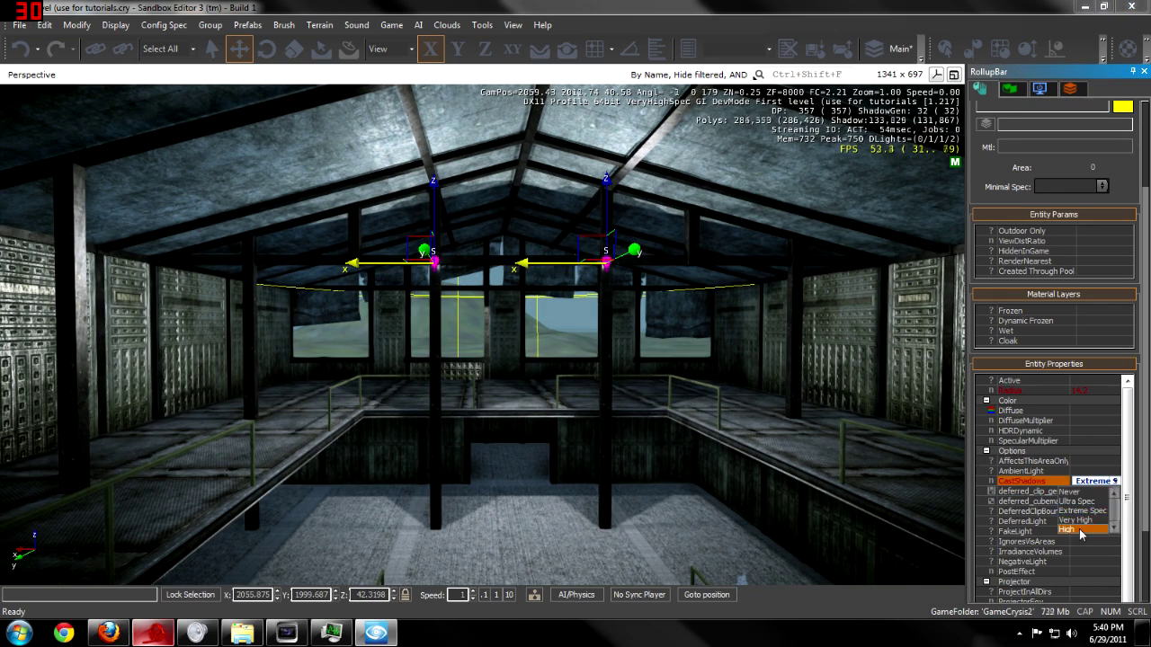
pyautogui.click(1082, 531)
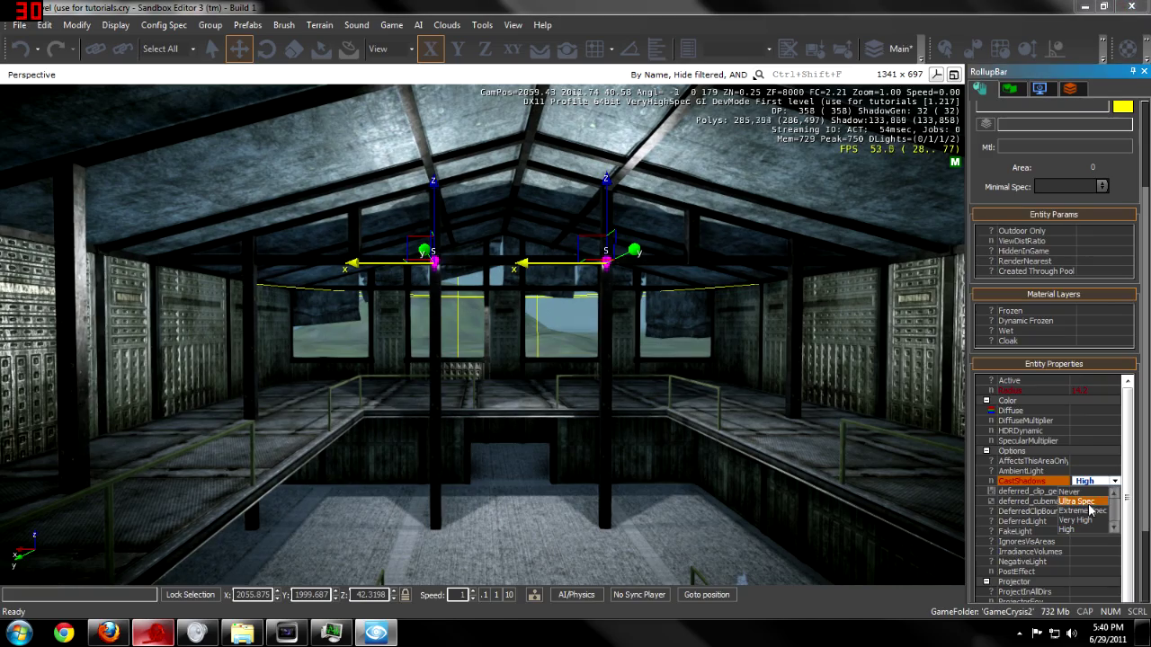
pyautogui.click(1088, 502)
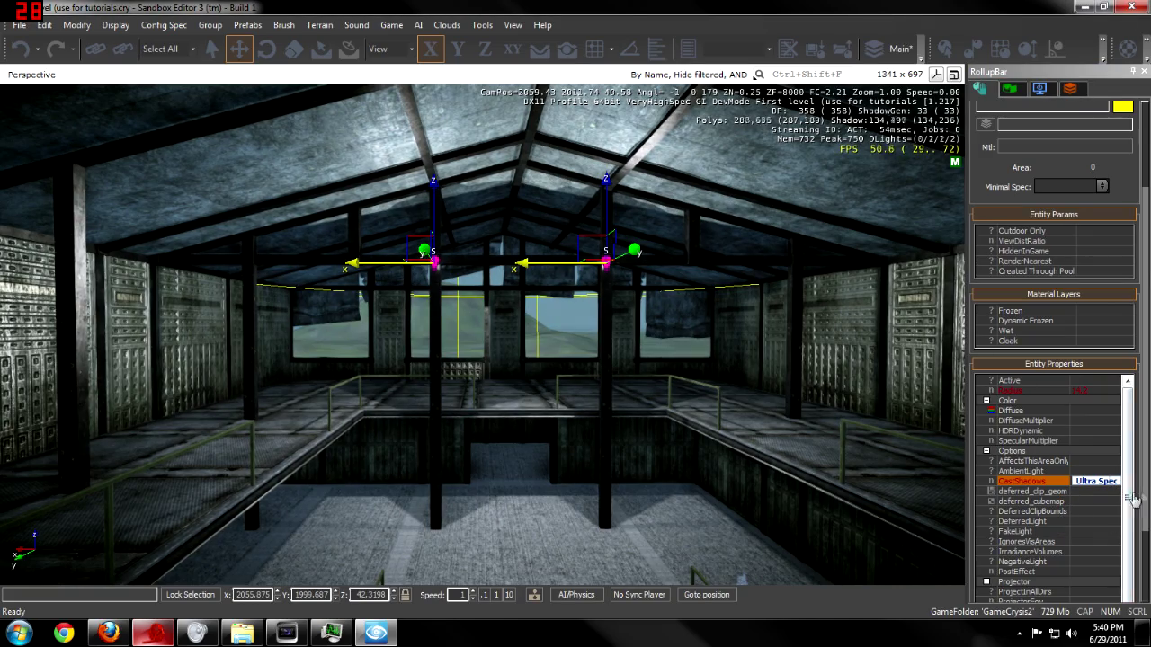
# Try an HDRDynamic value of 11.1 on both lights and check its effect throughout the building interior.
pyautogui.press('w')
pyautogui.moveTo(415, 252)
pyautogui.mouseDown(button='right')
pyautogui.moveTo(427, 255)
pyautogui.moveTo(413, 255)
pyautogui.mouseUp(button='right')
pyautogui.press('s')
pyautogui.press('w')
pyautogui.press('s')
pyautogui.press('w')
pyautogui.moveTo(536, 350); pyautogui.dragTo(601, 422, button='right')
pyautogui.click(1090, 436)
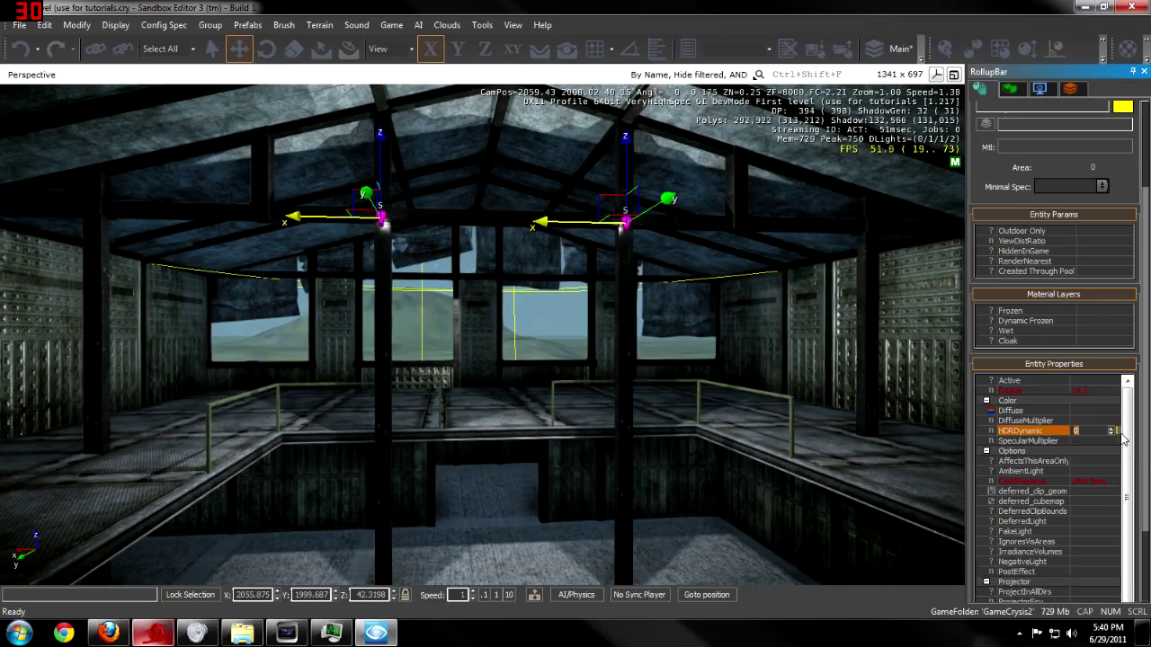
pyautogui.moveTo(1112, 435); pyautogui.dragTo(1093, 407)
pyautogui.scroll(-10, 801, 328)
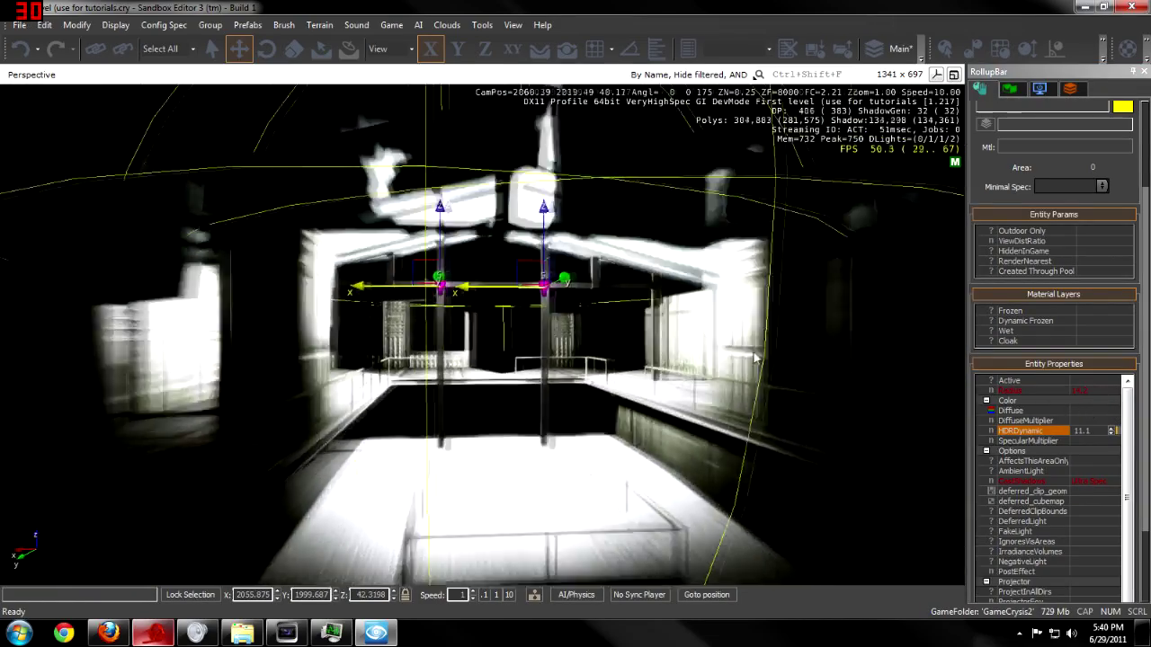
pyautogui.moveTo(800, 328); pyautogui.dragTo(777, 329, button='right')
pyautogui.press('s')
pyautogui.press('w')
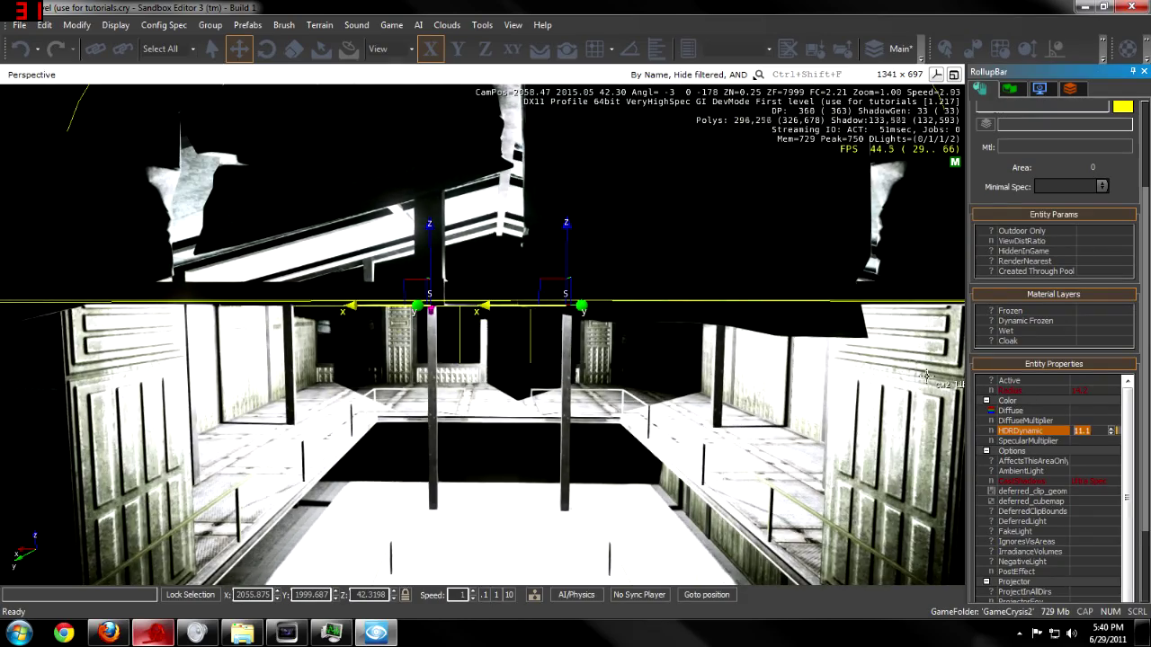
# Set HDRDynamic to 1 for both lights, and reselect only the original light with its properties in view.
pyautogui.write('1')
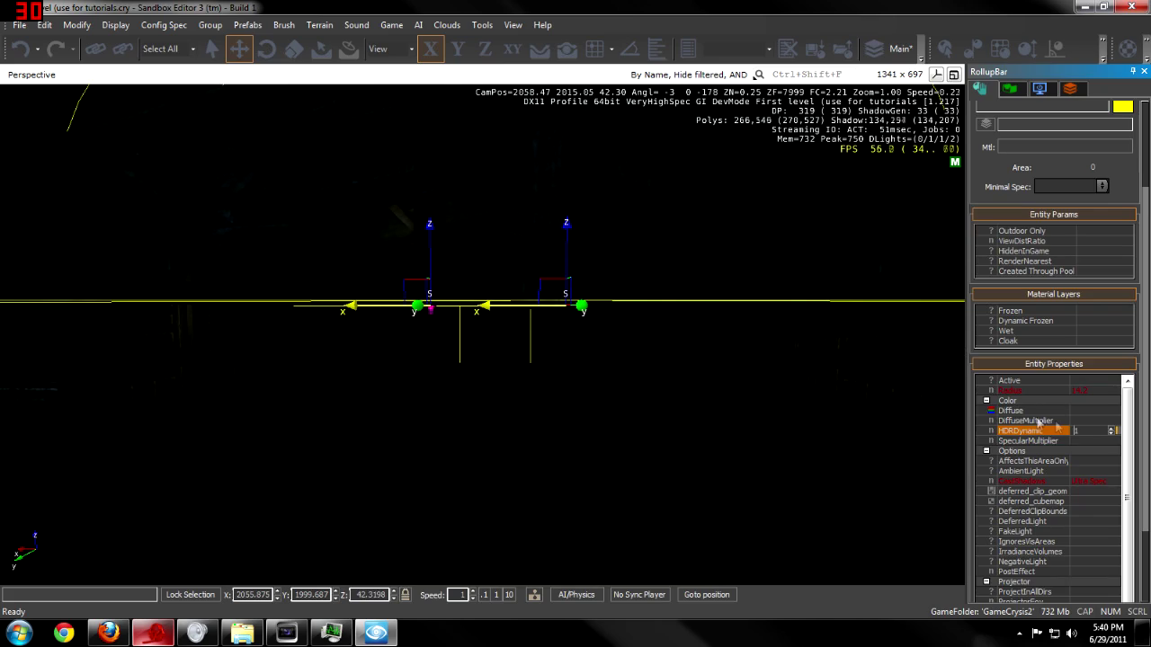
pyautogui.scroll(3, 540, 411)
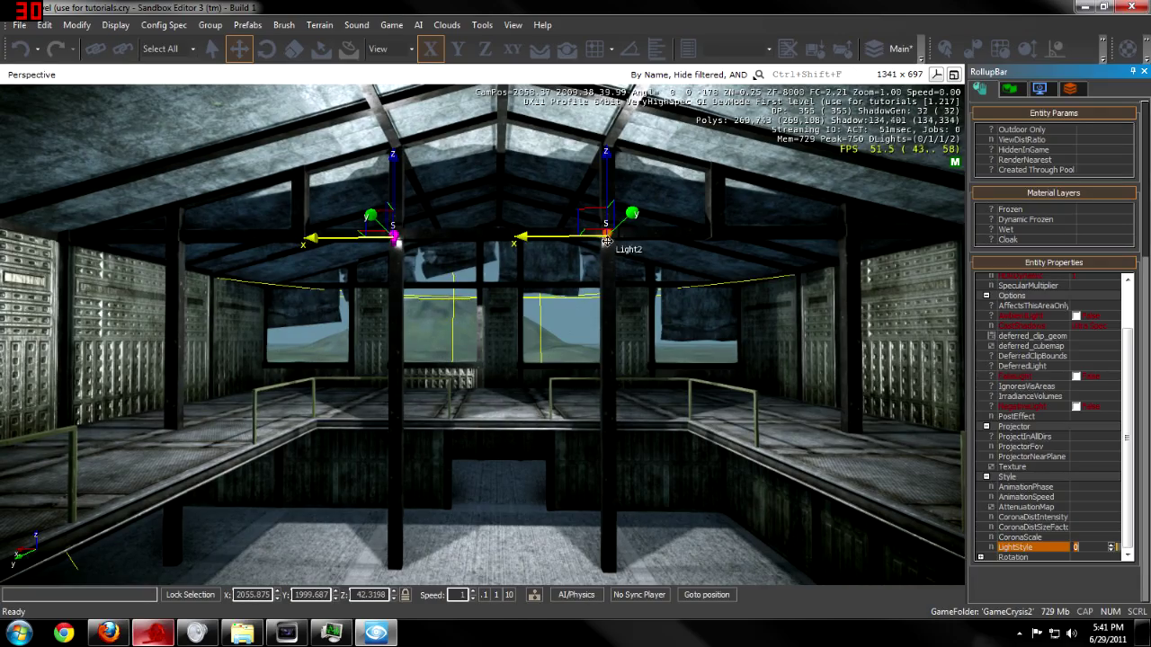
pyautogui.click(446, 249)
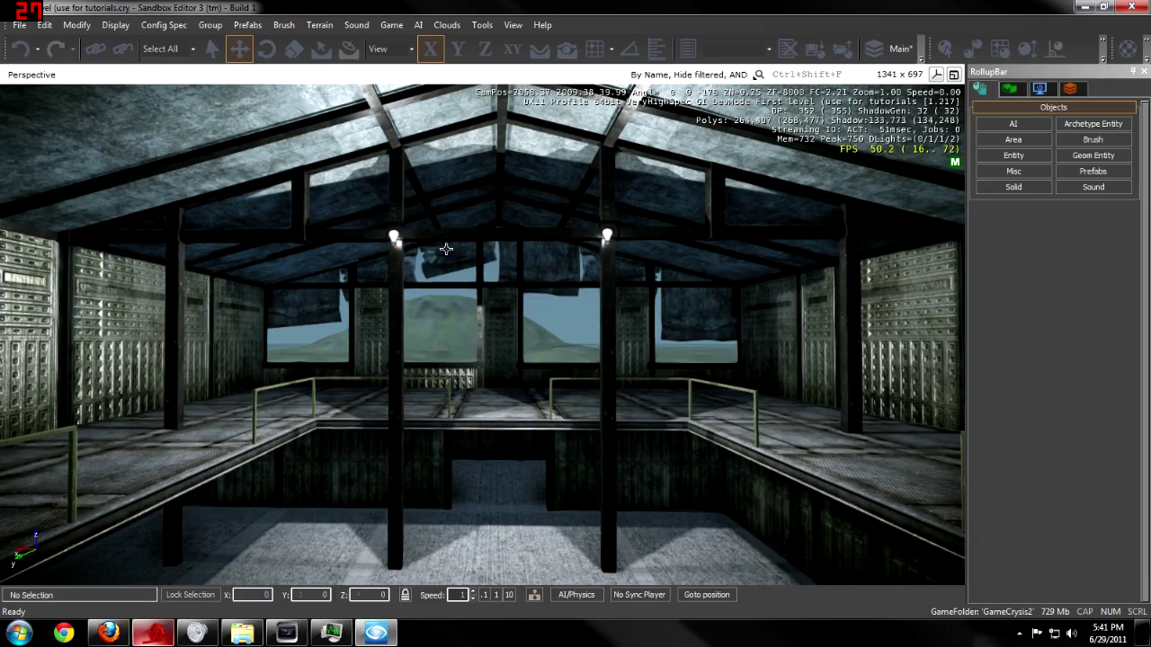
pyautogui.click(390, 240)
pyautogui.moveTo(626, 362); pyautogui.dragTo(627, 366, button='right')
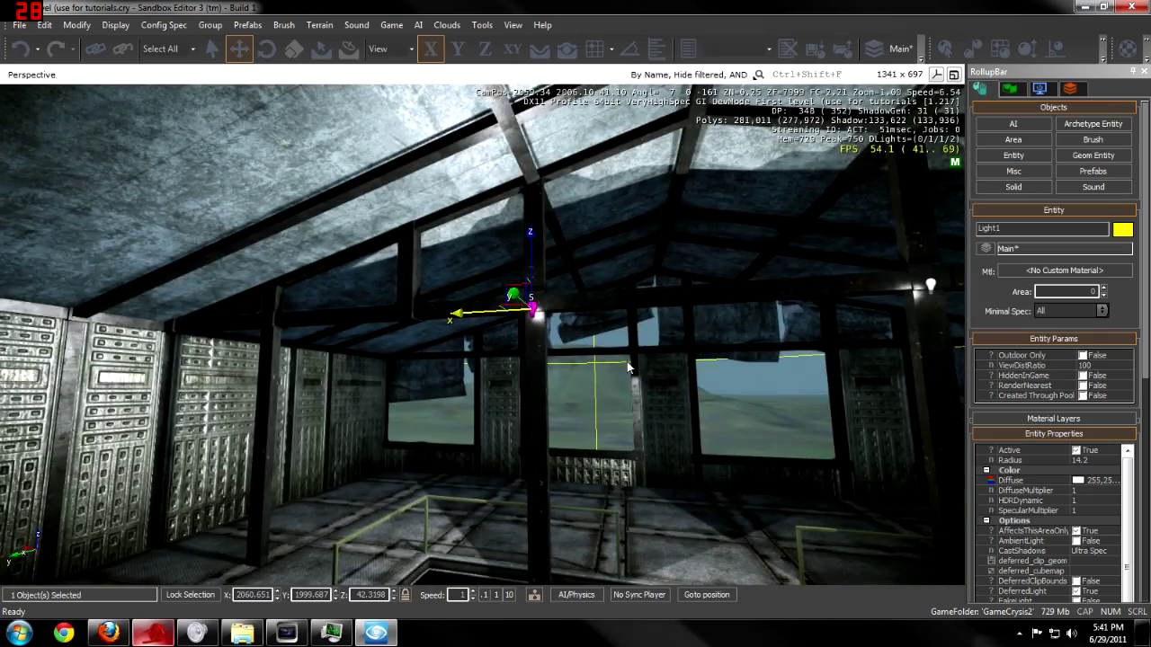
pyautogui.moveTo(1145, 274); pyautogui.dragTo(1111, 329)
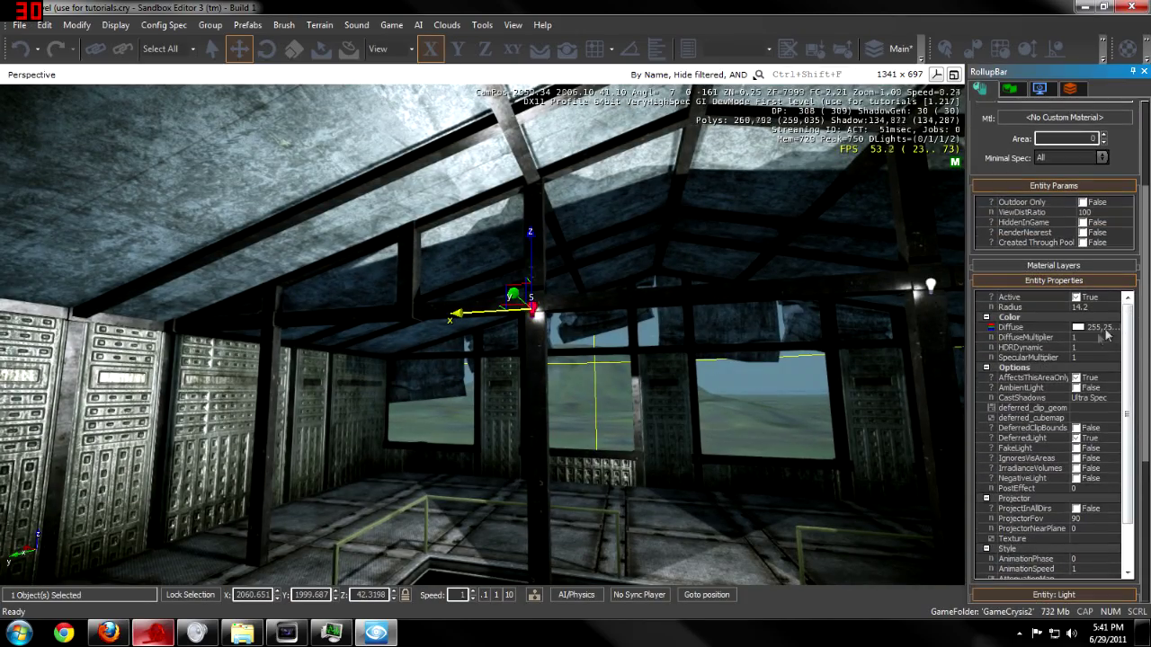
# Try to give the selected light a magenta diffuse colour with hue 208 and saturation 176.
pyautogui.click(1085, 331)
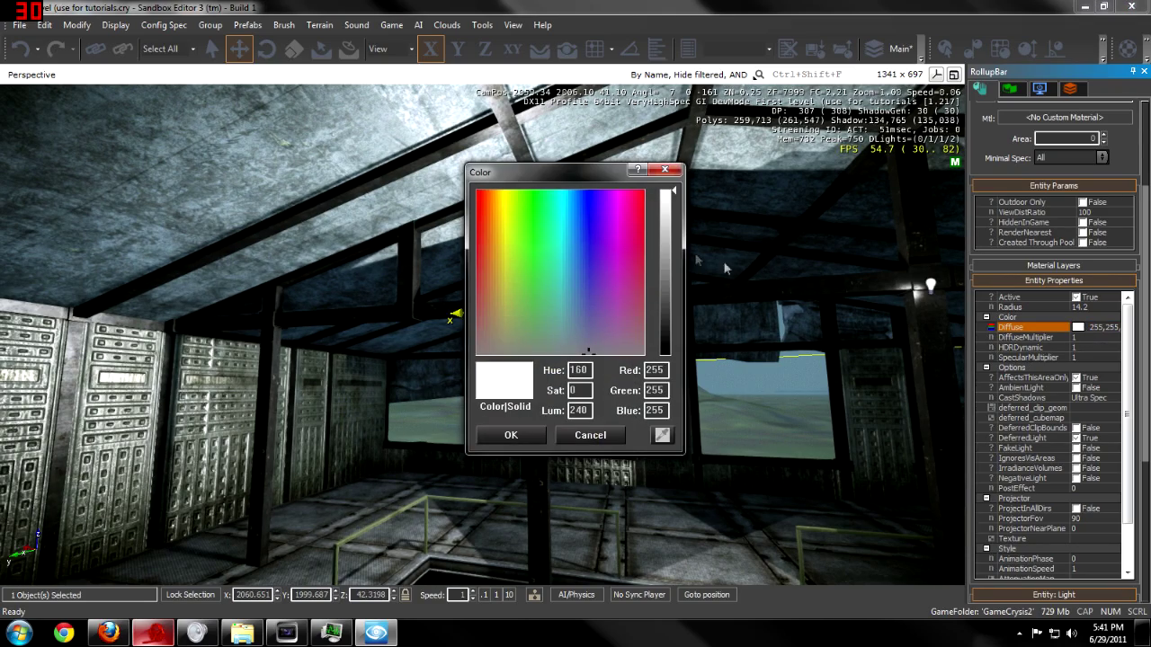
pyautogui.moveTo(564, 186); pyautogui.dragTo(860, 202)
pyautogui.click(901, 245)
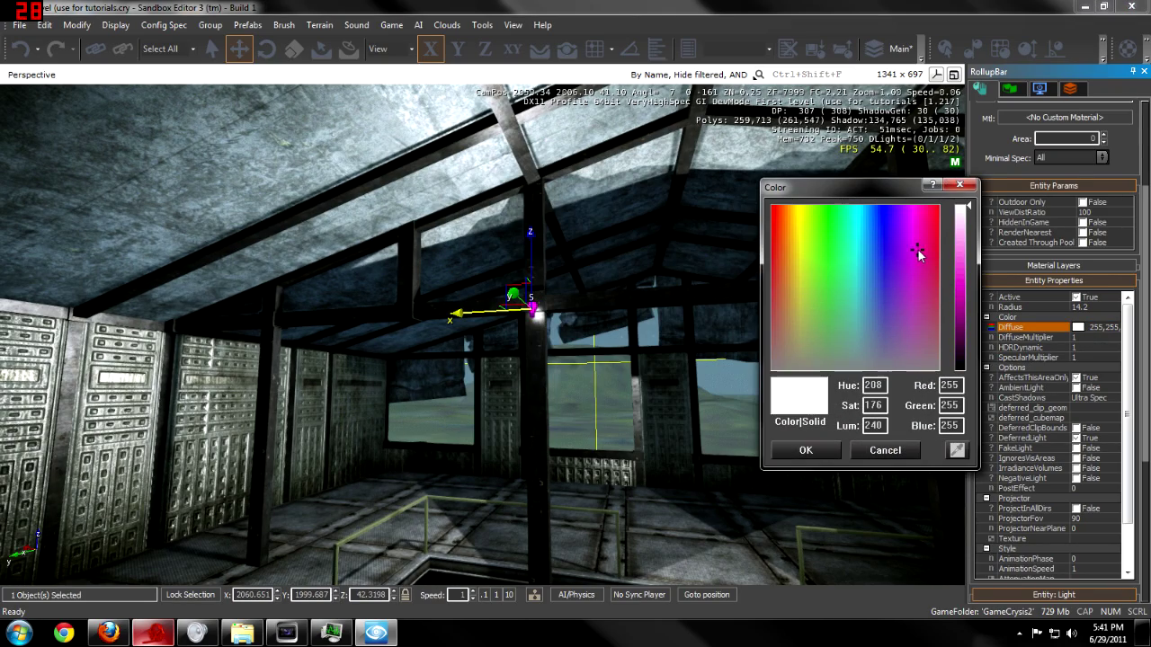
pyautogui.click(805, 453)
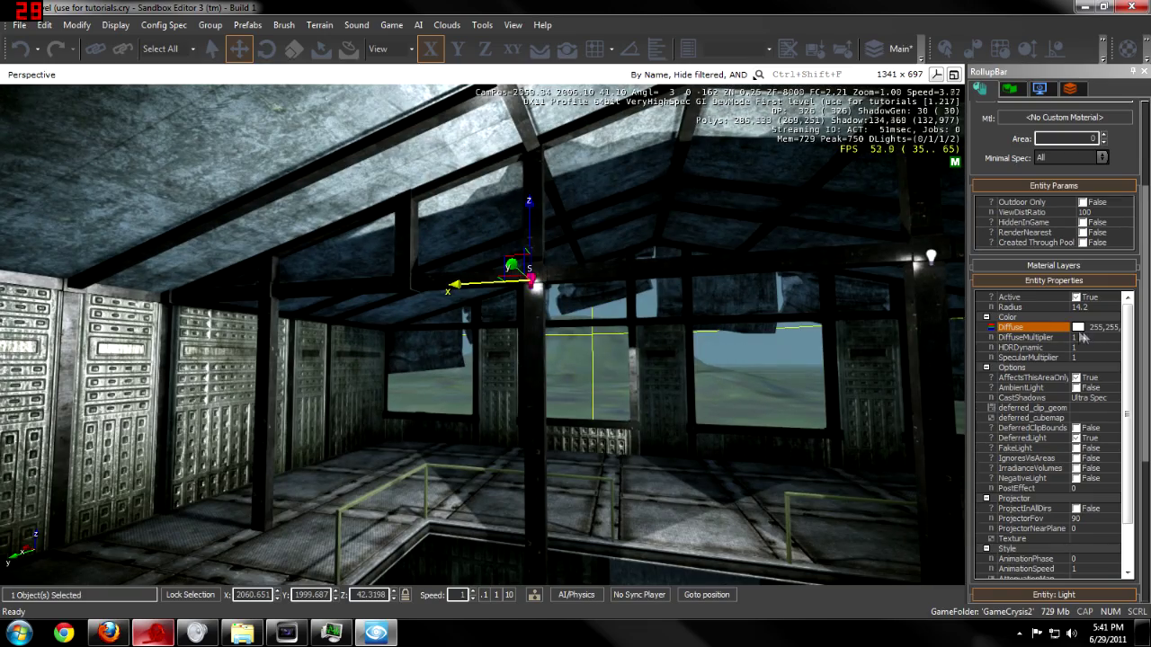
# Give the selected light a dark red diffuse colour of 188, 3, 3.
pyautogui.click(1082, 331)
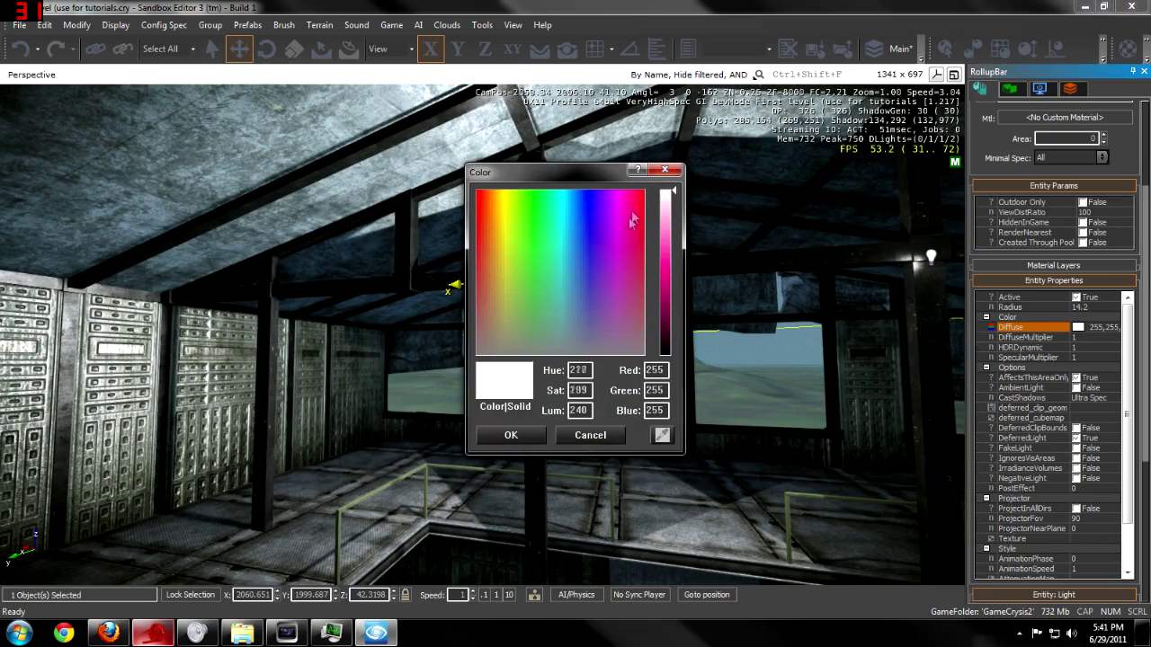
pyautogui.moveTo(669, 236); pyautogui.dragTo(670, 268)
pyautogui.moveTo(599, 178); pyautogui.dragTo(1061, 220)
pyautogui.moveTo(981, 284); pyautogui.dragTo(1135, 332)
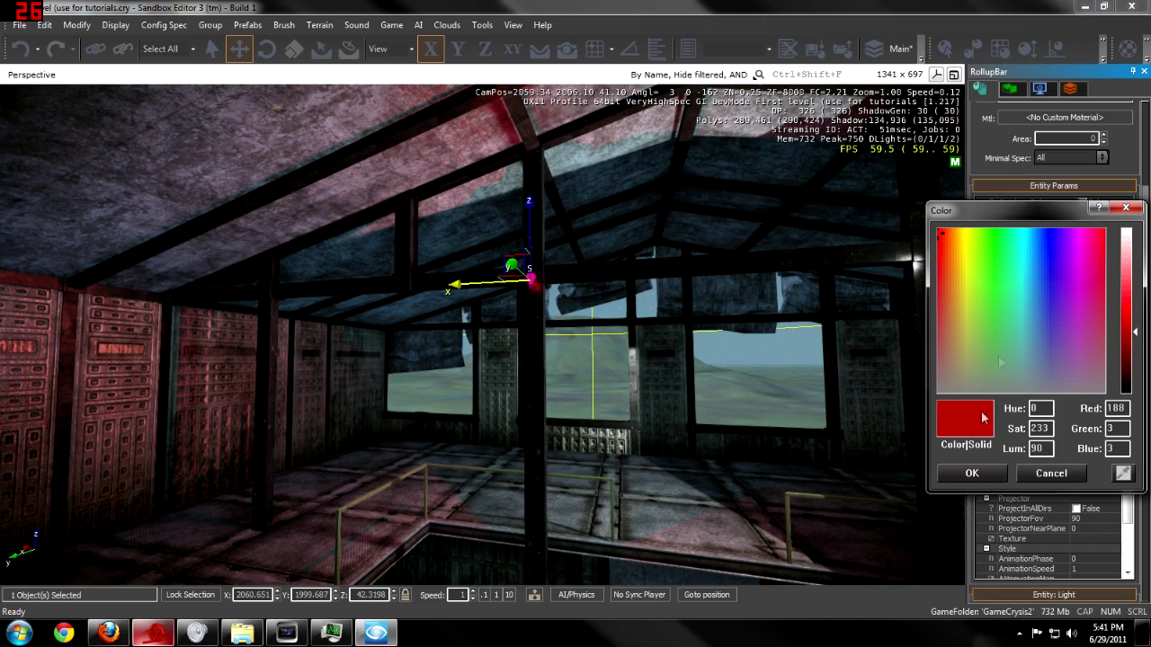
pyautogui.click(974, 474)
# Delete the second, white light from the building interior.
pyautogui.moveTo(630, 357); pyautogui.dragTo(657, 353, button='right')
pyautogui.scroll(-2, 701, 310)
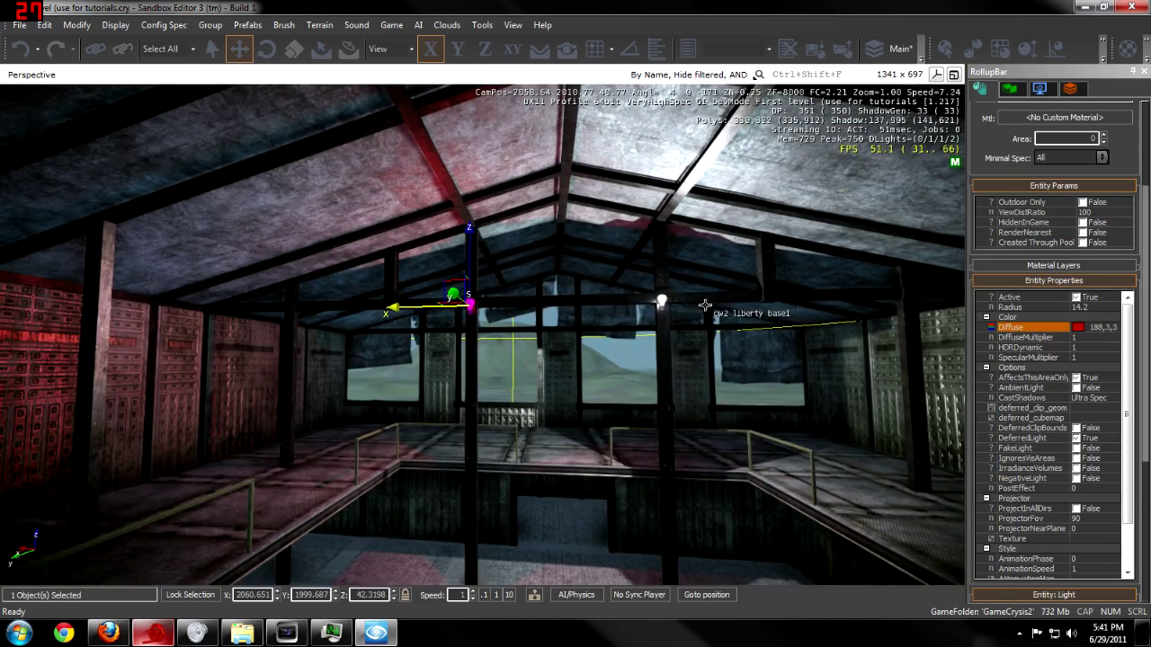
pyautogui.click(659, 299)
pyautogui.press('Delete')
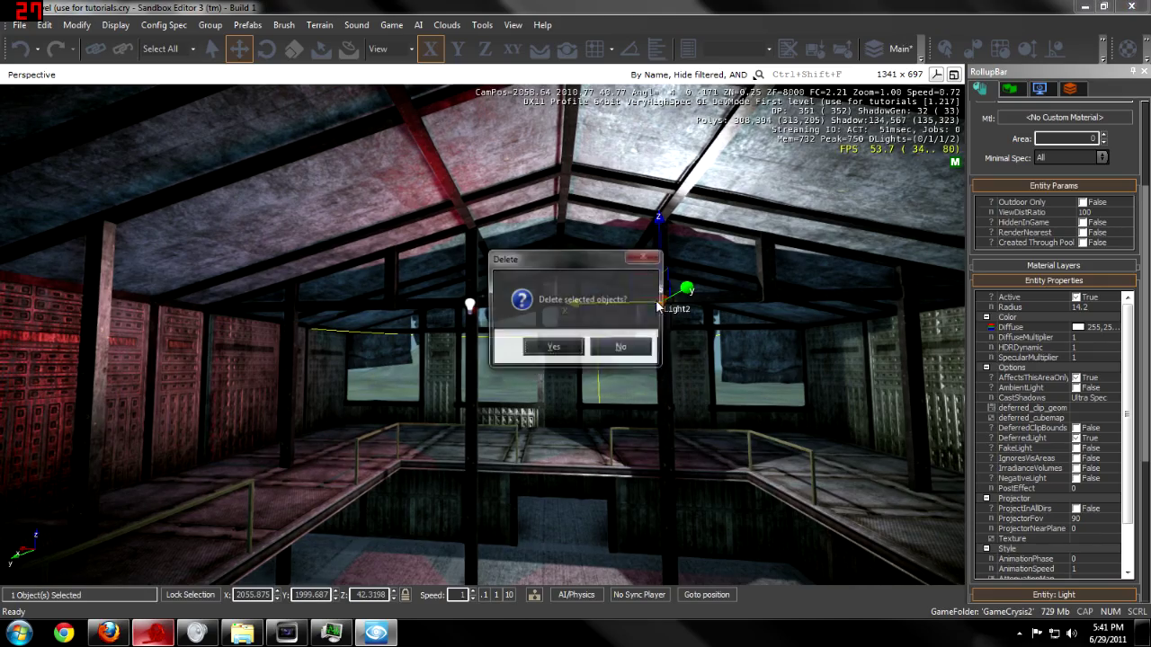
pyautogui.click(536, 343)
# Select the remaining red light, try several LightStyle values up to 56, and settle on 48.
pyautogui.press('w')
pyautogui.moveTo(537, 347)
pyautogui.mouseDown(button='right')
pyautogui.moveTo(526, 346)
pyautogui.moveTo(536, 333)
pyautogui.moveTo(537, 344)
pyautogui.mouseUp(button='right')
pyautogui.press('s')
pyautogui.press('w')
pyautogui.click(518, 331)
pyautogui.scroll(-5, 1136, 291)
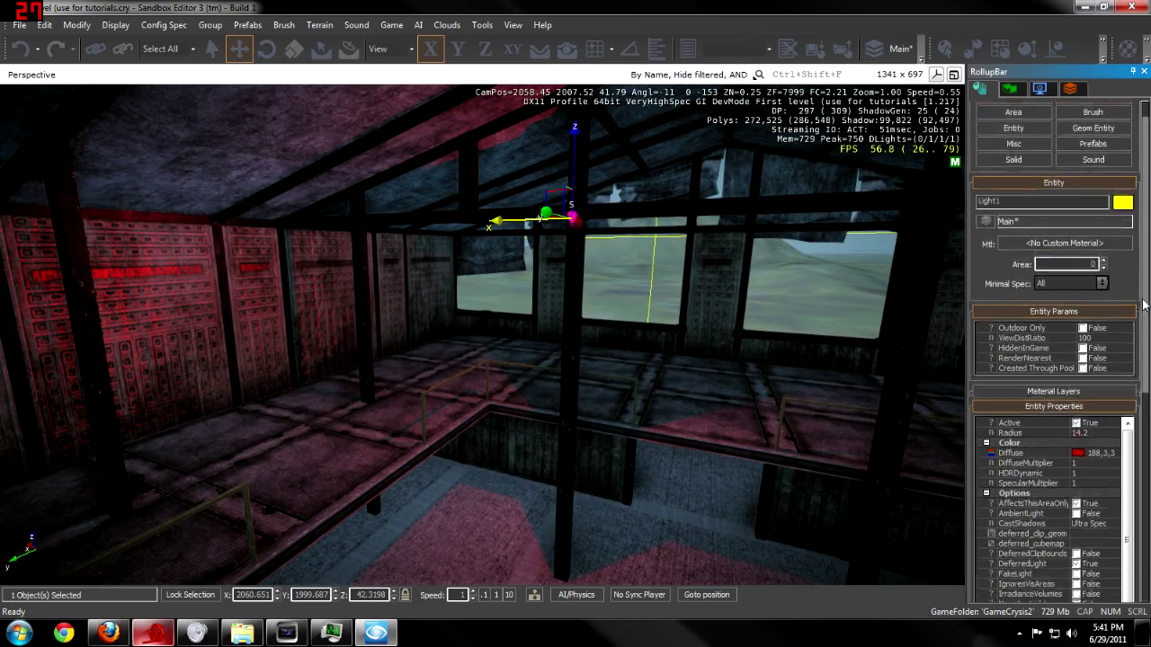
pyautogui.moveTo(1131, 389); pyautogui.dragTo(1128, 442)
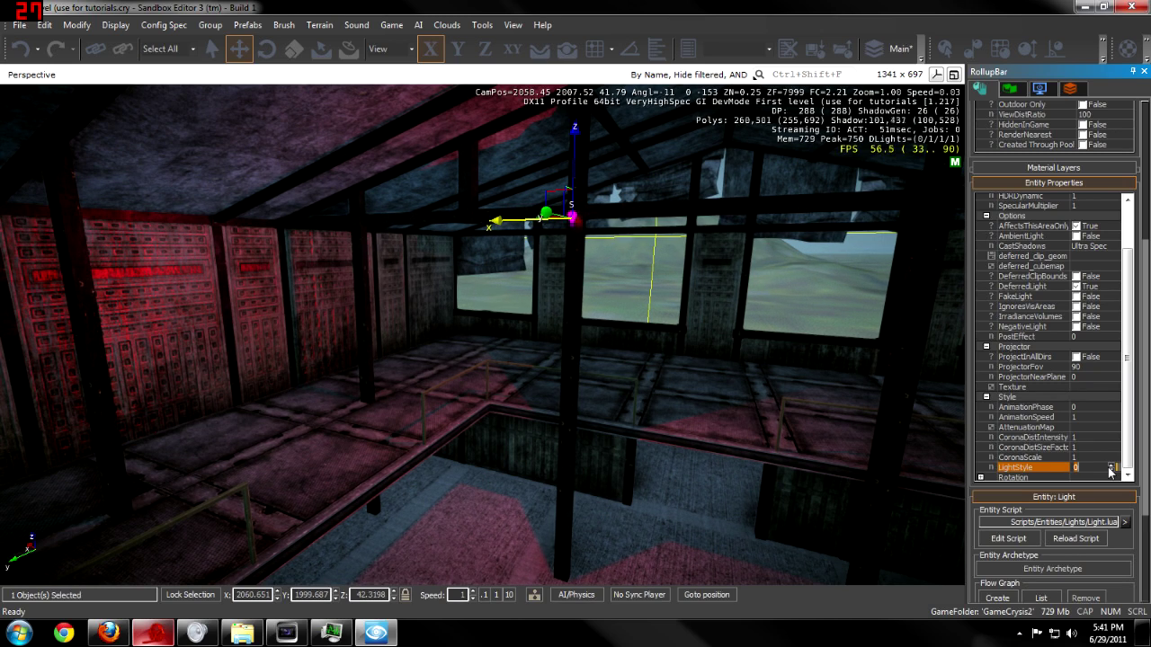
pyautogui.click(1111, 467)
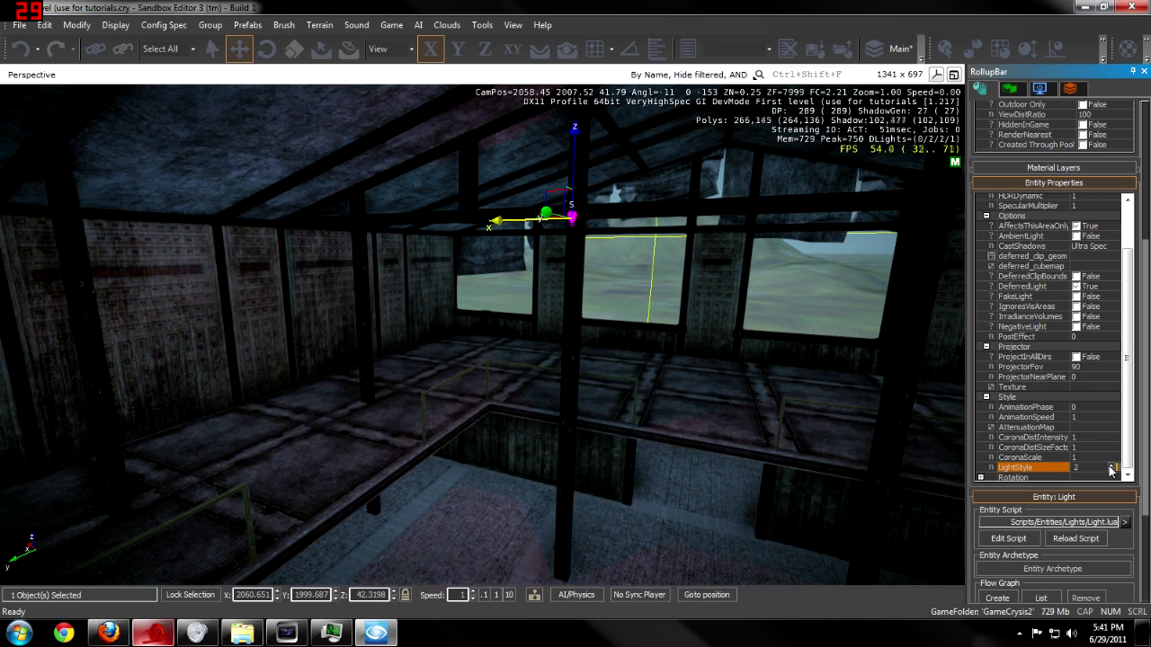
pyautogui.click(1111, 467)
pyautogui.click(1110, 467)
pyautogui.click(1111, 467)
pyautogui.click(1111, 466)
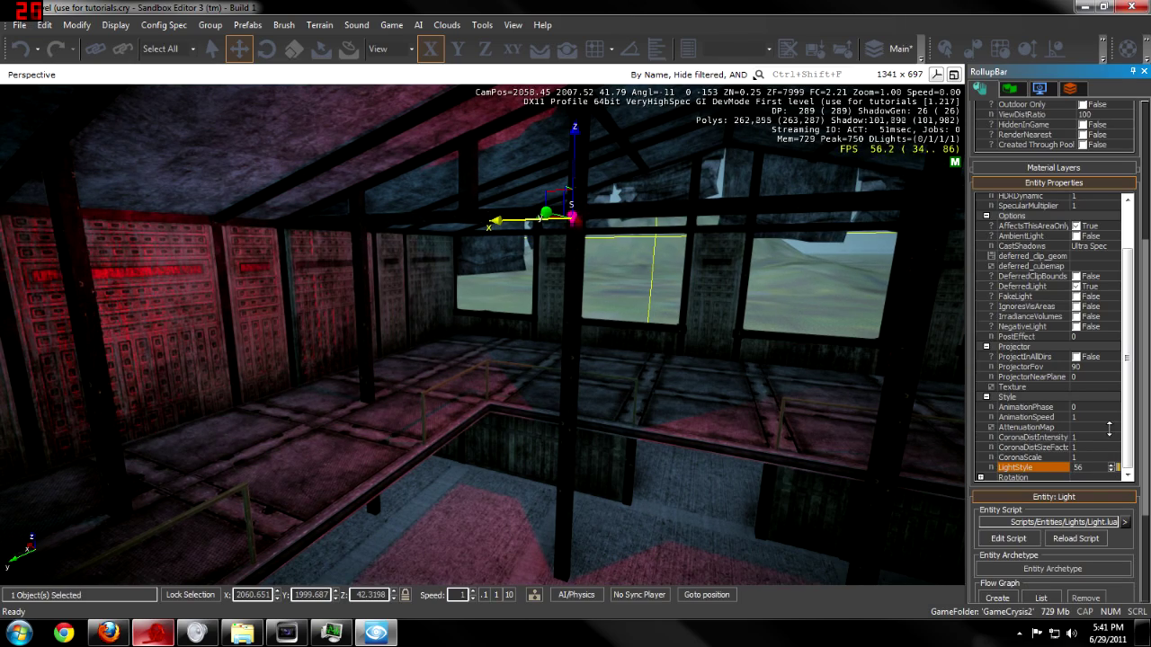
pyautogui.moveTo(1110, 432); pyautogui.dragTo(1109, 435)
# Move the red light along the Y axis to about 2002.15.
pyautogui.moveTo(613, 310)
pyautogui.mouseDown(button='right')
pyautogui.moveTo(591, 325)
pyautogui.moveTo(603, 324)
pyautogui.mouseUp(button='right')
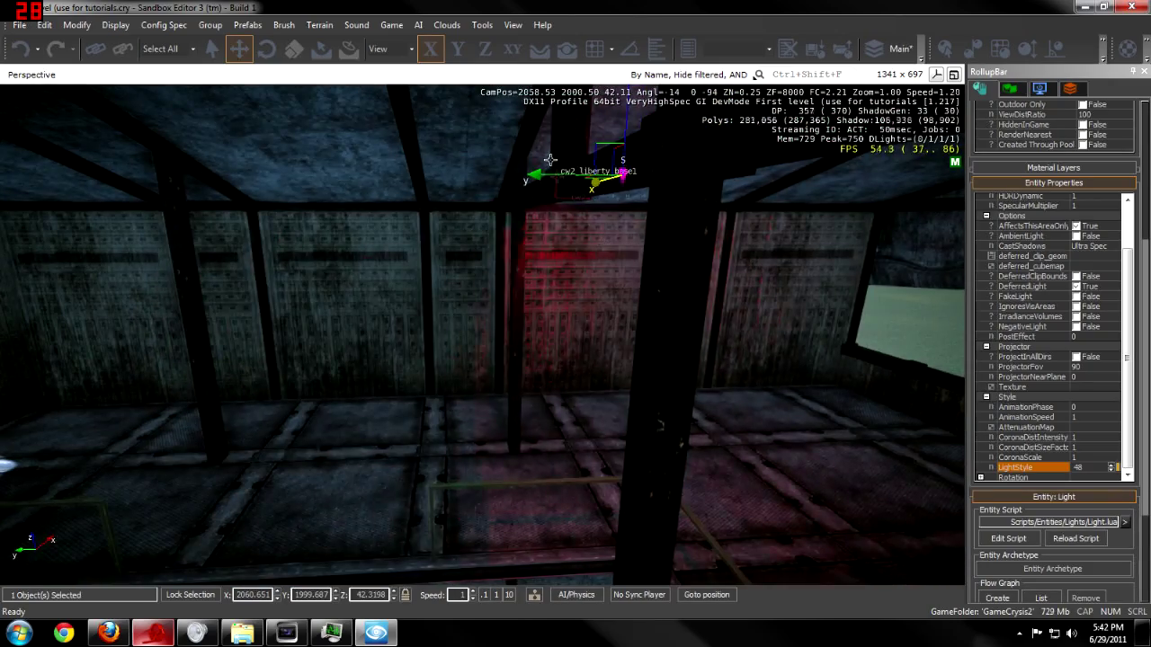
pyautogui.moveTo(566, 173); pyautogui.dragTo(16, 175)
# Lower the red light's LightStyle to 46 while facing the building's open end.
pyautogui.moveTo(328, 256); pyautogui.dragTo(922, 344, button='right')
pyautogui.press('s')
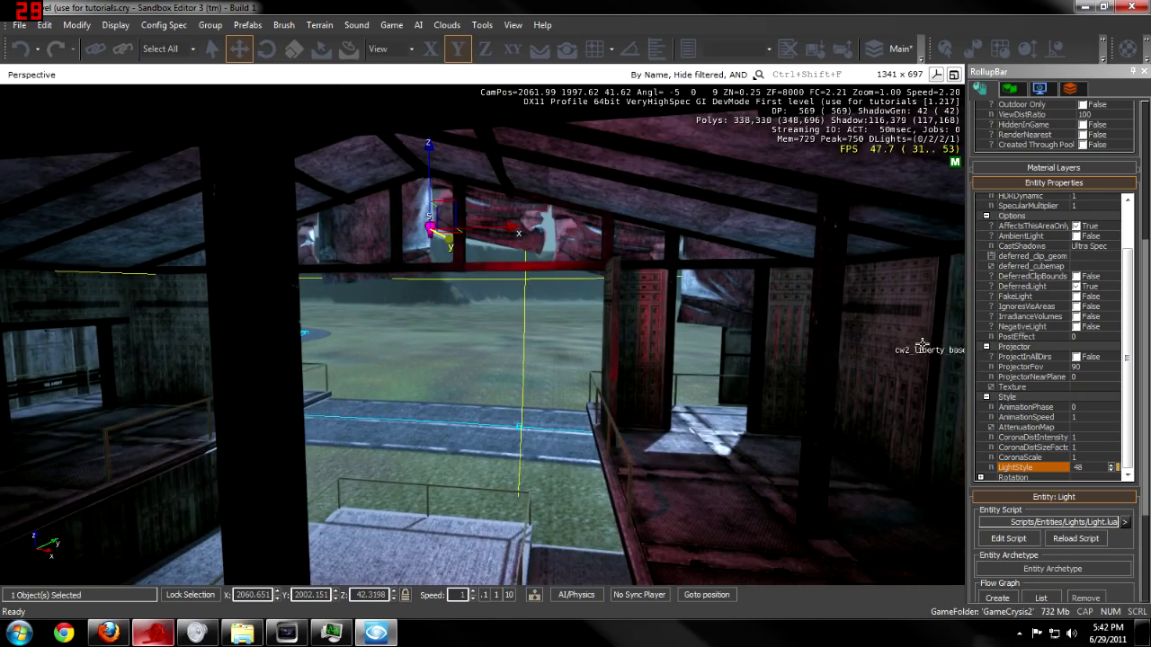
pyautogui.click(1113, 471)
pyautogui.click(1112, 471)
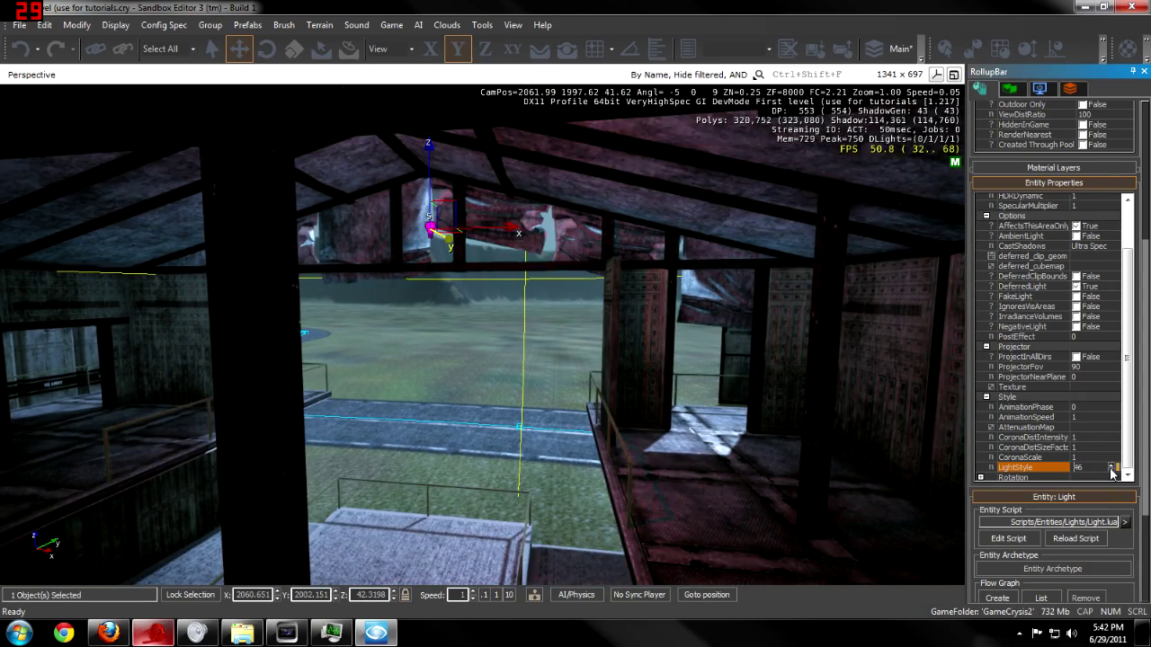